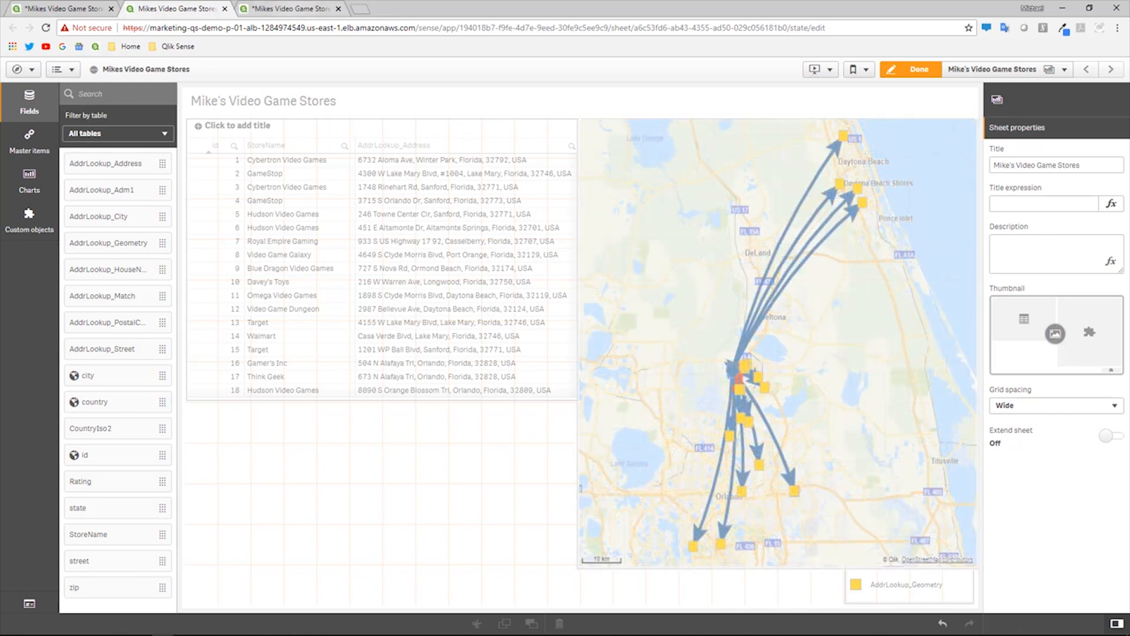
- Switch from the map sheet to the Data load editor for Mike's Video Game Stores
click(296, 10)
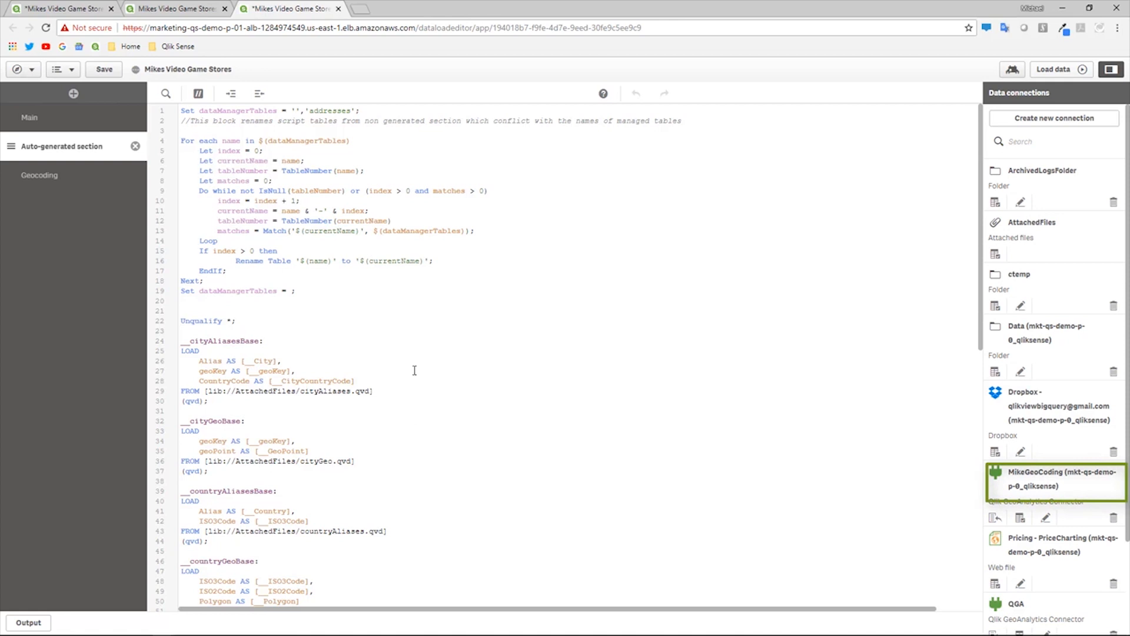
- Copy the commented-out hometable coordinate lines from the Main section
click(59, 124)
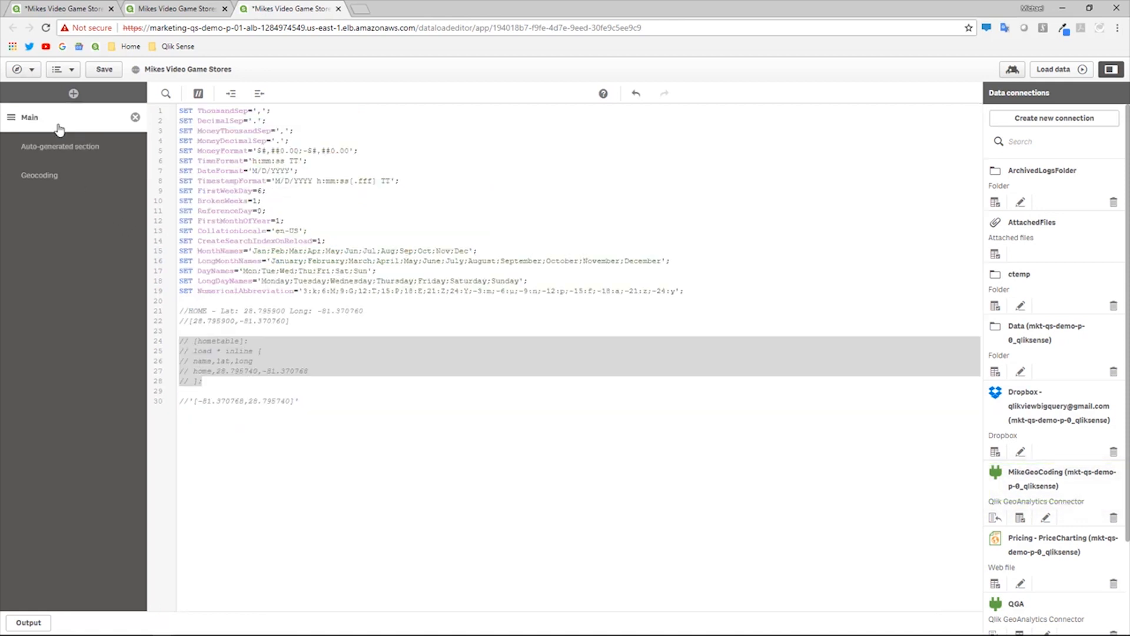
right_click(209, 346)
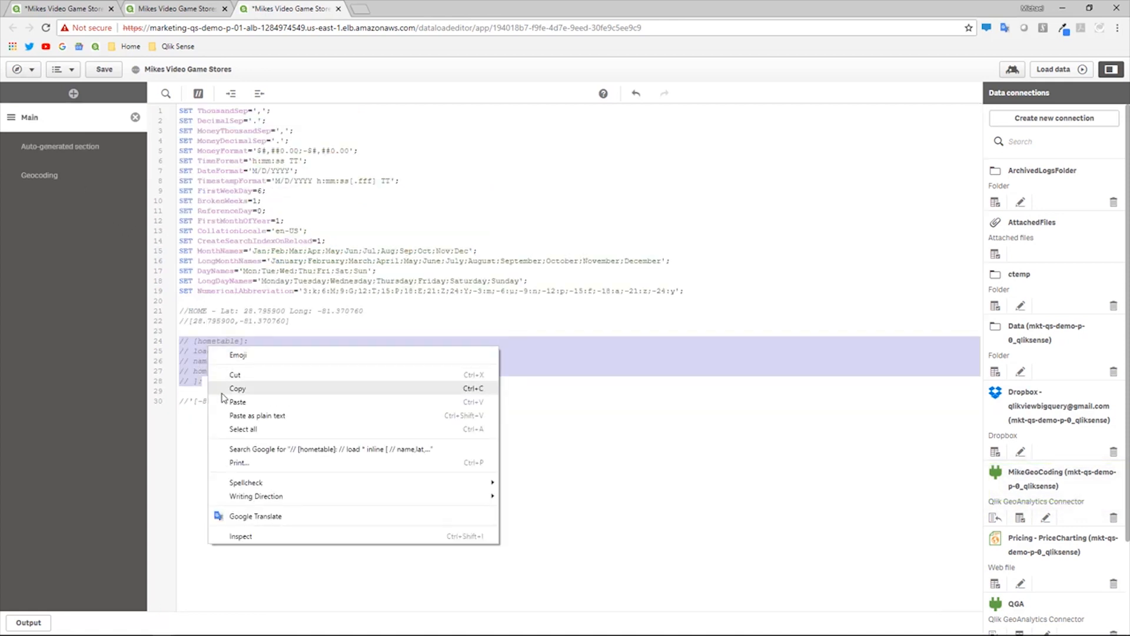
click(226, 386)
- Add a section named Closest below Geocoding and paste the copied lines into it
click(73, 94)
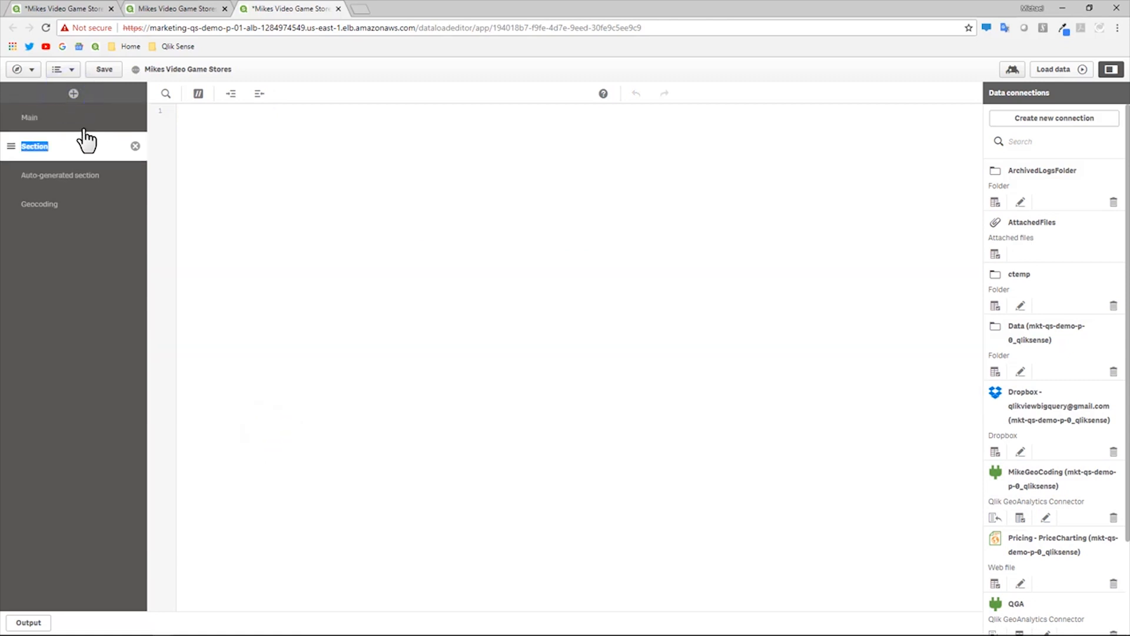
text(Closest)
click(126, 218)
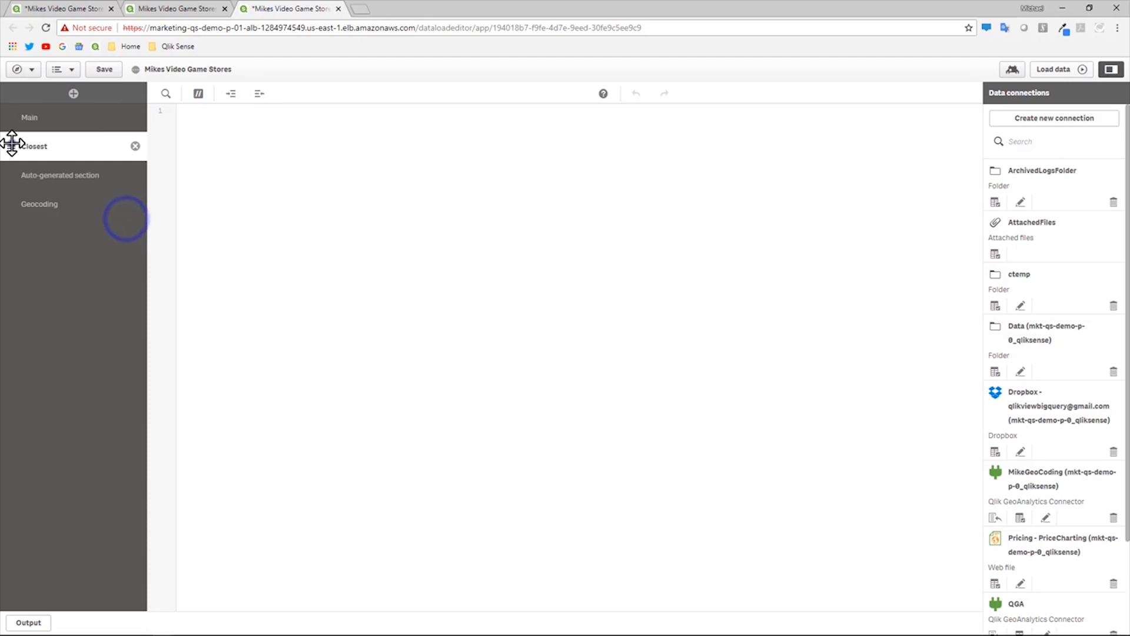
drag(13, 144, 10, 192)
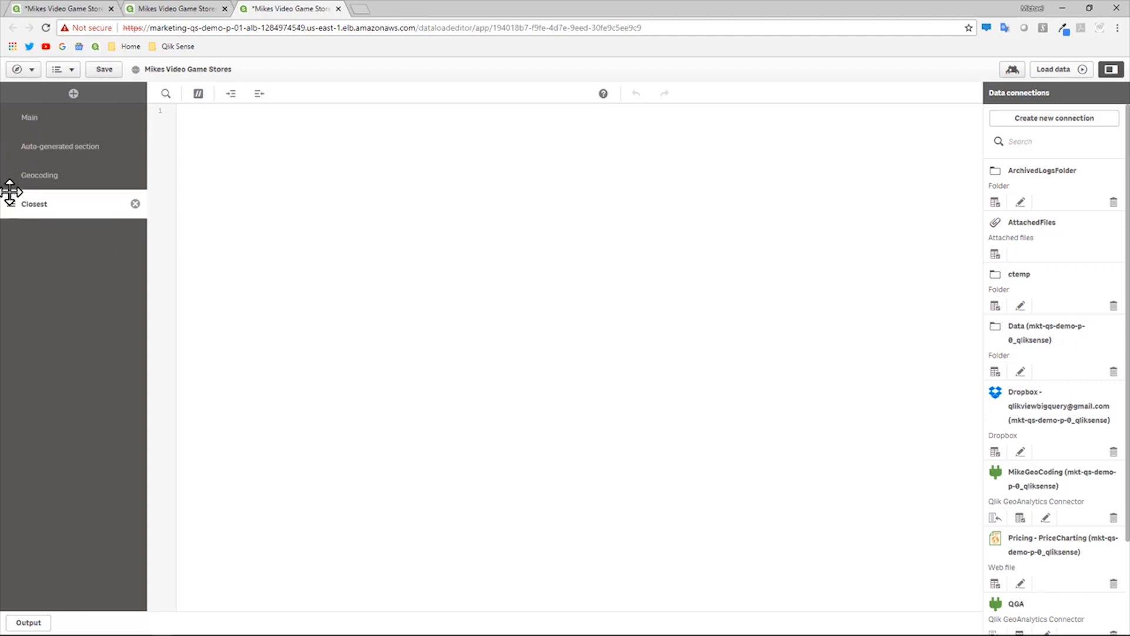
click(290, 262)
key(ctrl+v)
click(290, 262)
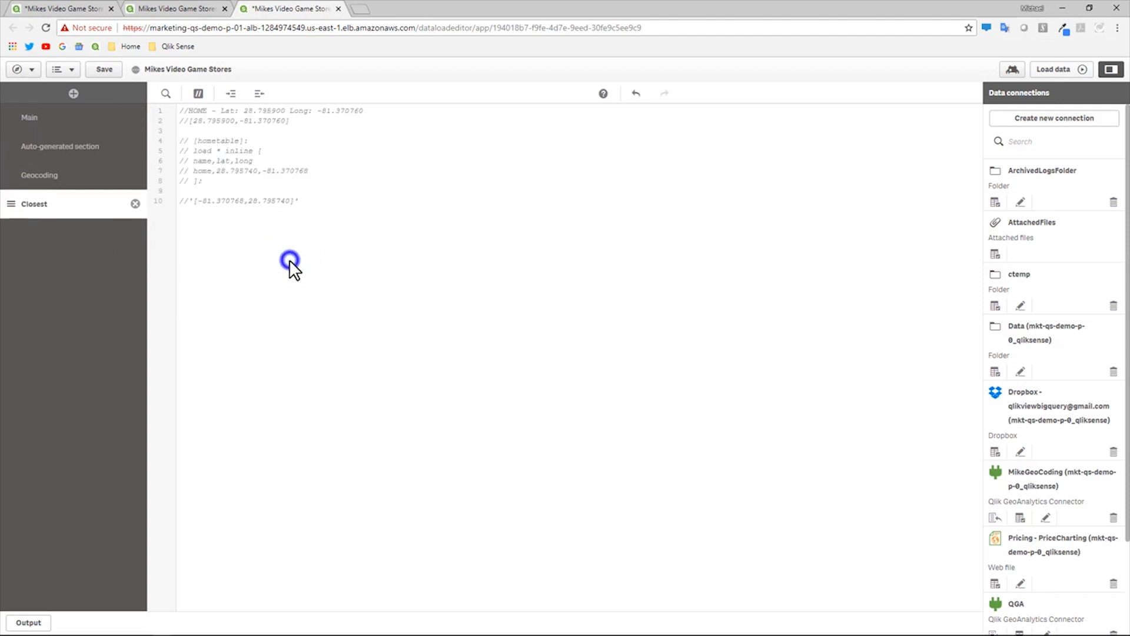
- Uncomment the hometable inline load on lines 4–8 and reload the data, fetching 1 hometable row
click(329, 203)
drag(222, 185, 172, 149)
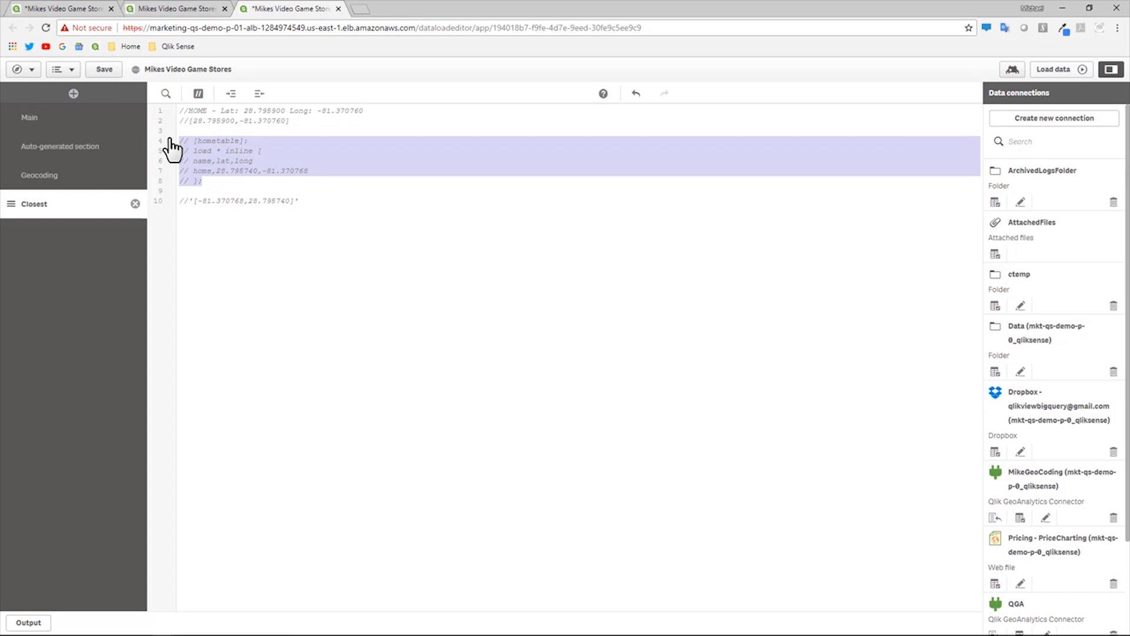
click(199, 93)
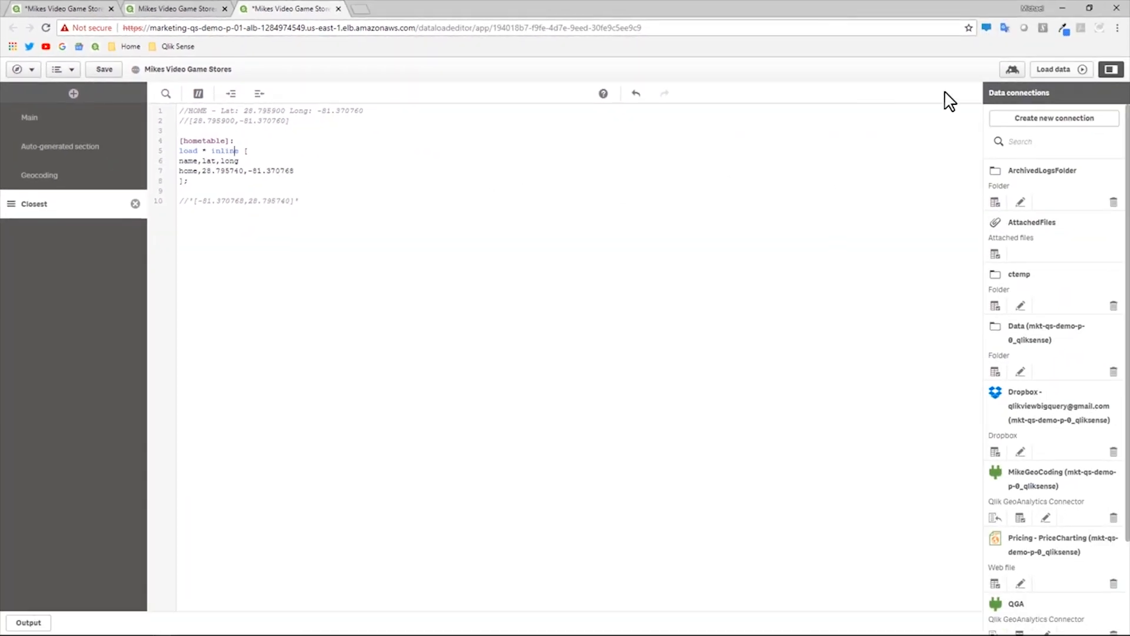
click(1046, 71)
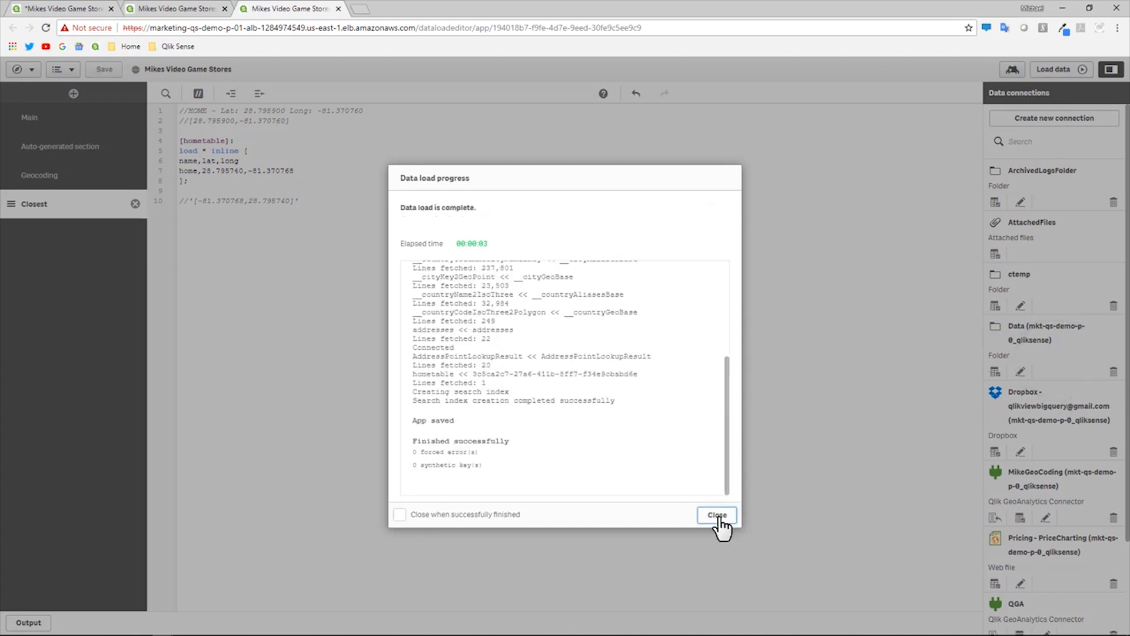
- Close the load progress report and select the coordinate string on line 10
click(718, 515)
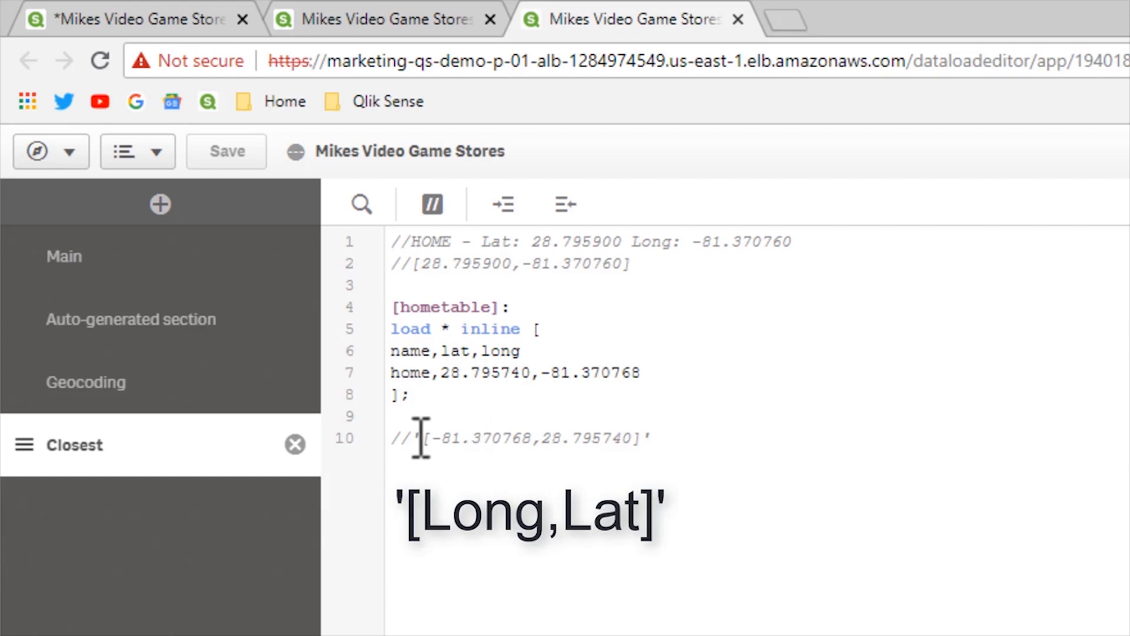
drag(415, 438, 665, 440)
key(ctrl+c)
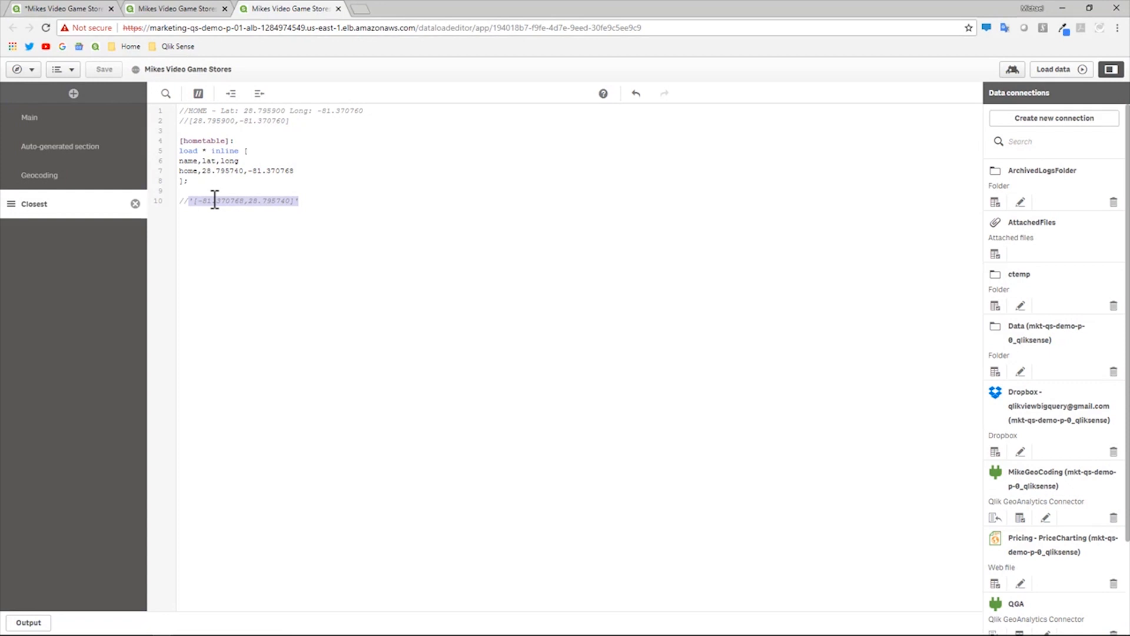
- On the Mike's Video Game Stores sheet, place a GeoAnalytics Bubble Layer from Custom objects below the store table
click(199, 13)
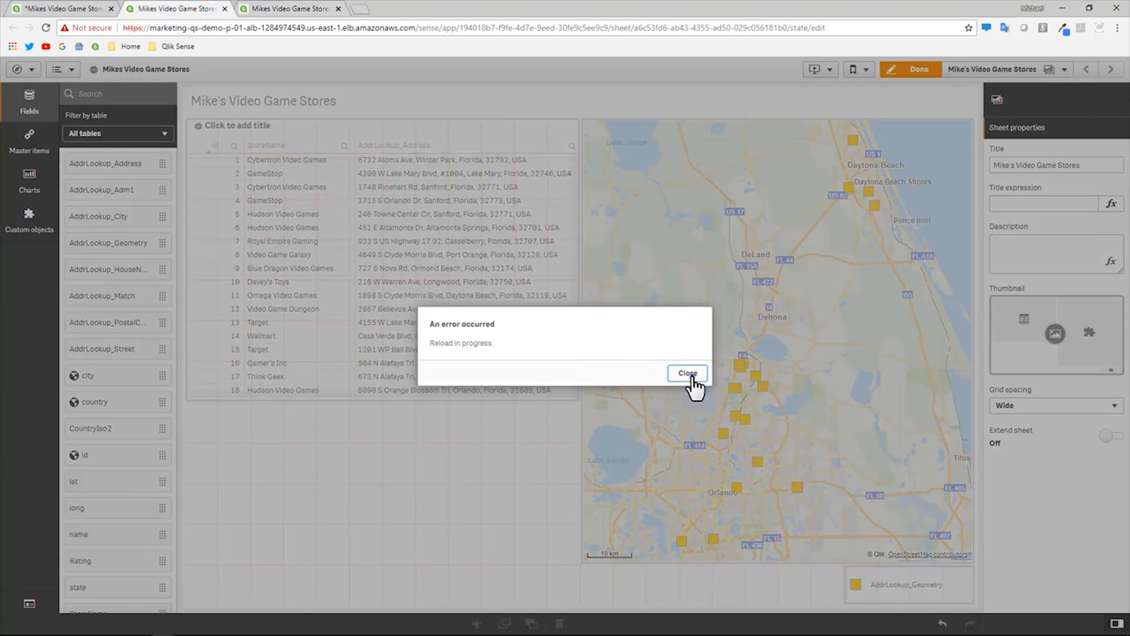
click(687, 374)
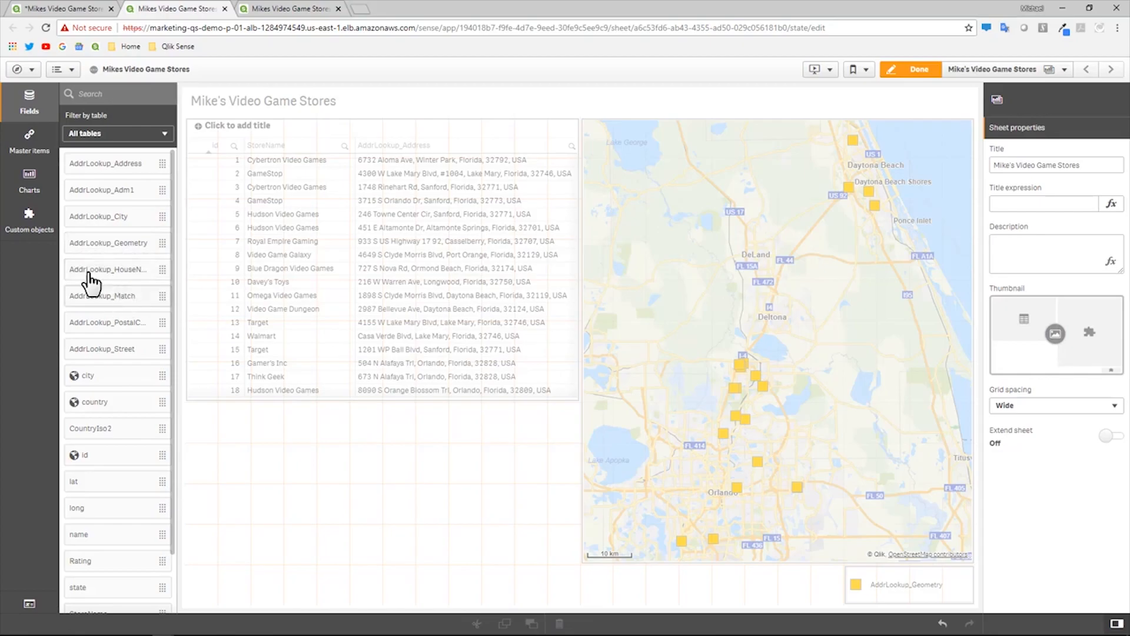
click(36, 219)
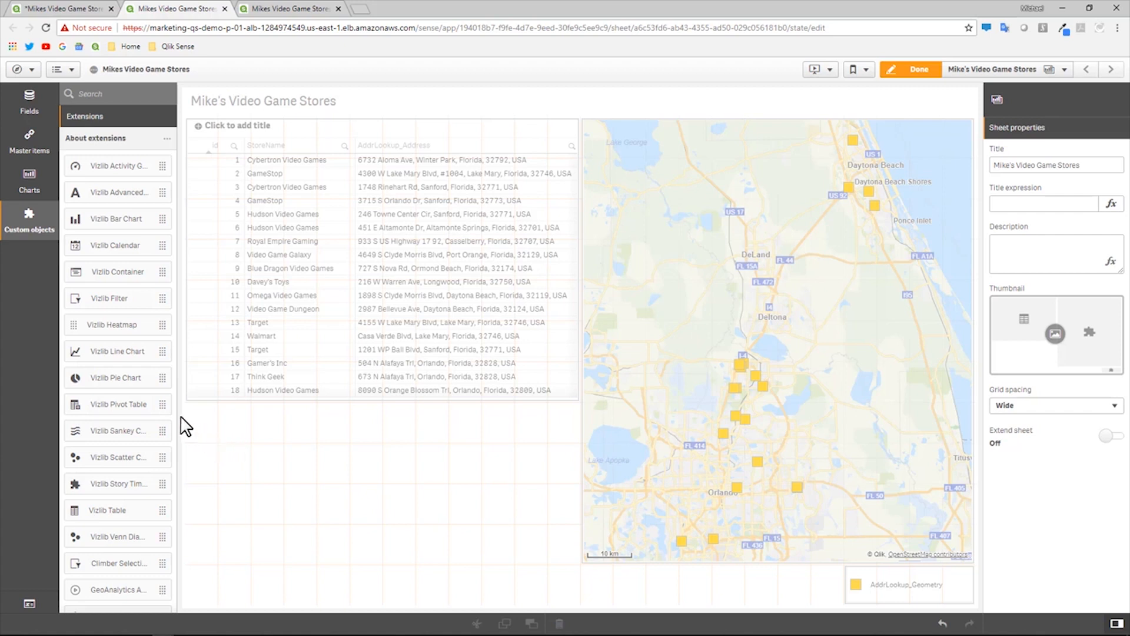
scroll(177, 400, down, 2)
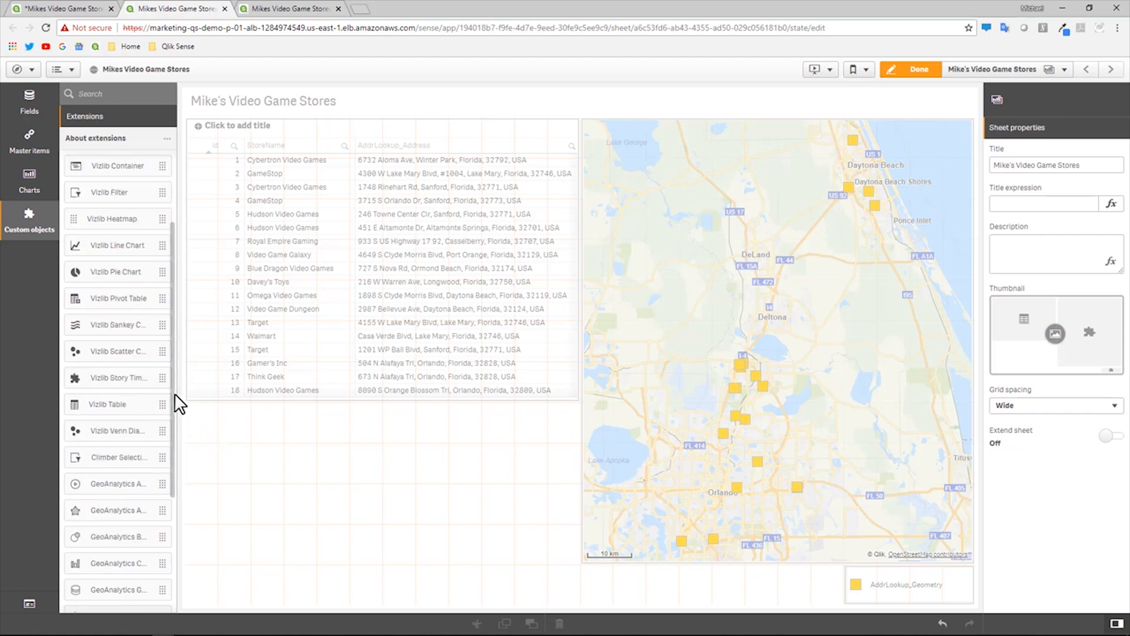
scroll(177, 404, down, 3)
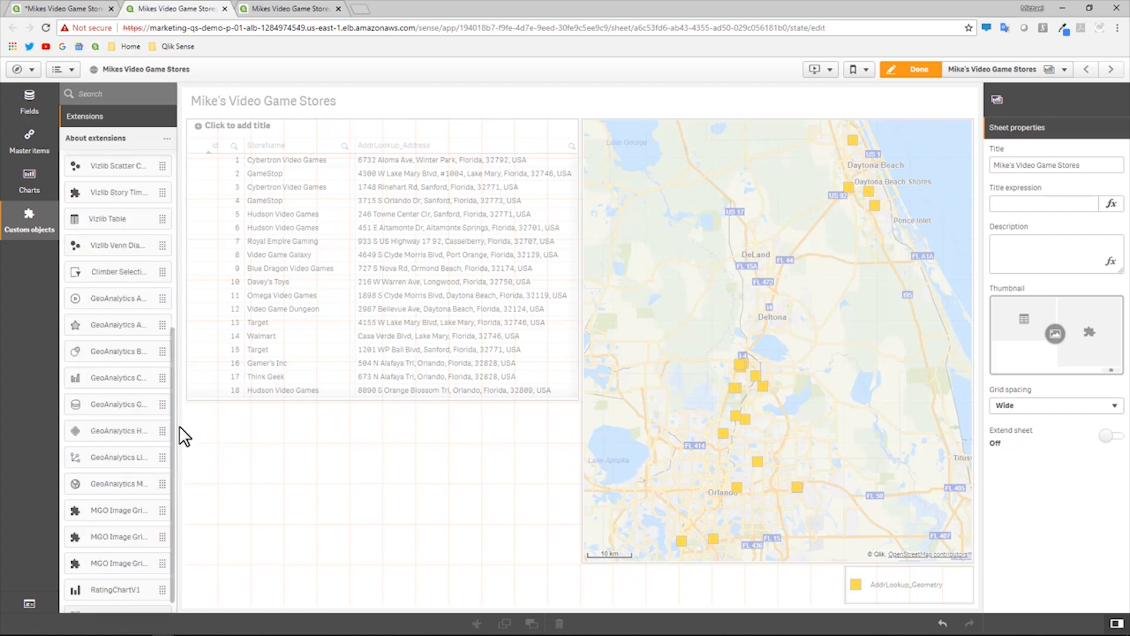
drag(96, 355, 298, 468)
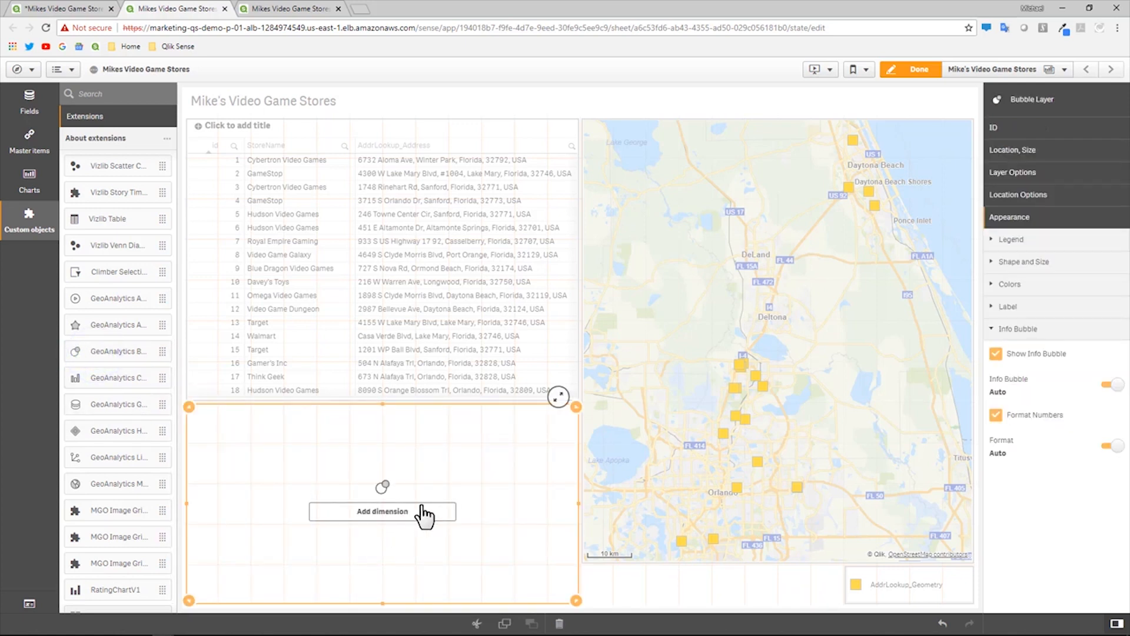
- Give the bubble layer an ID dimension of ='Home'
click(1044, 128)
click(1048, 154)
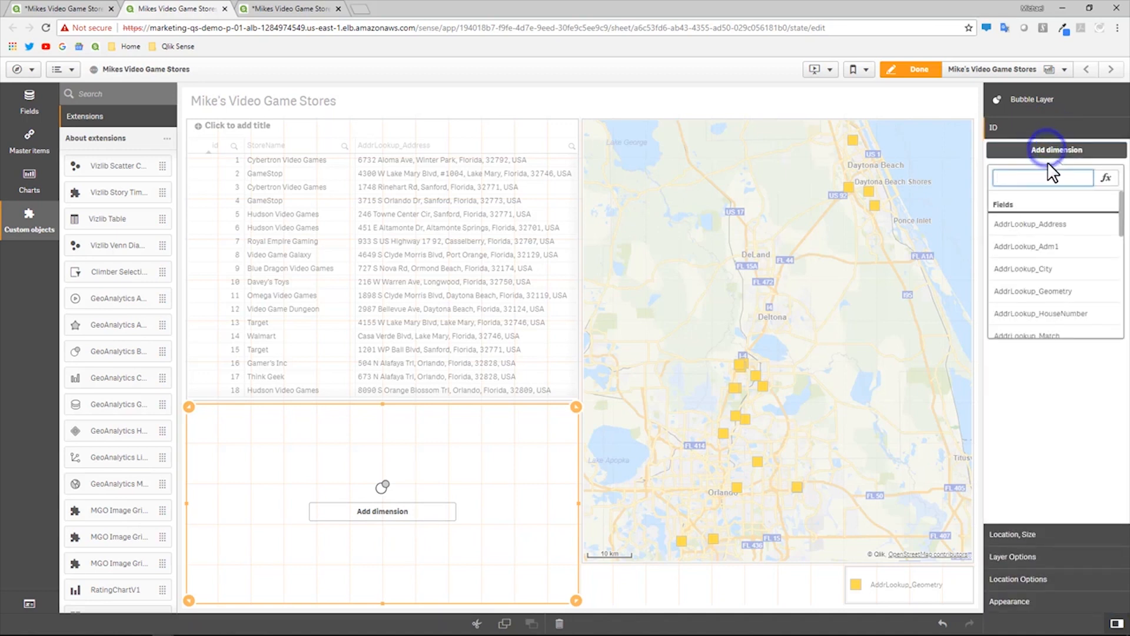
click(1112, 180)
click(598, 290)
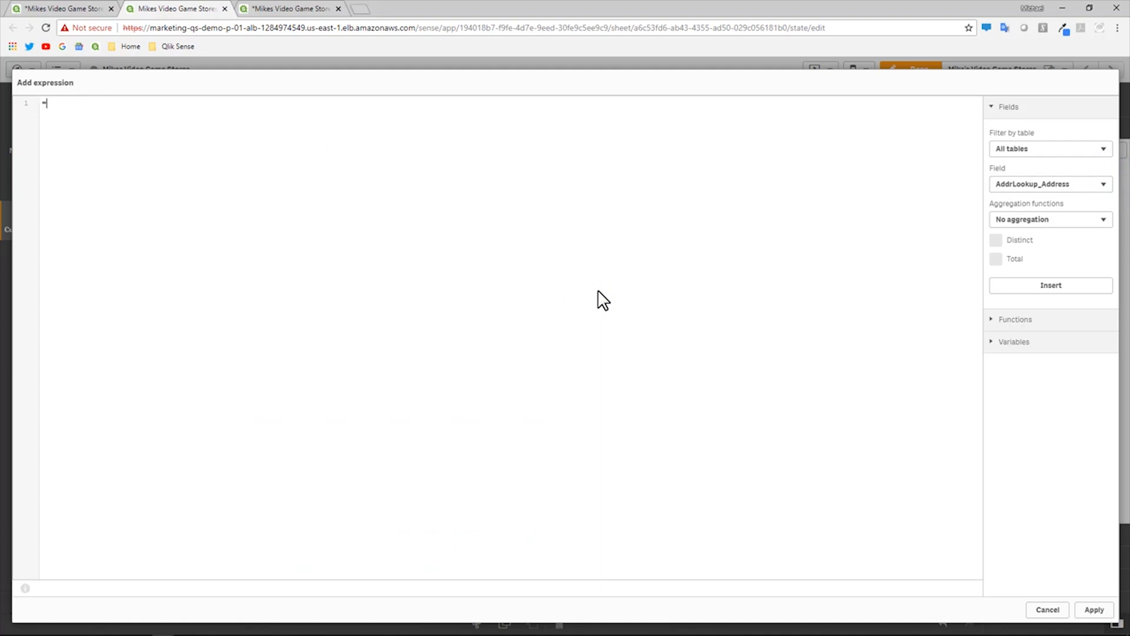
text(ome')
click(1094, 610)
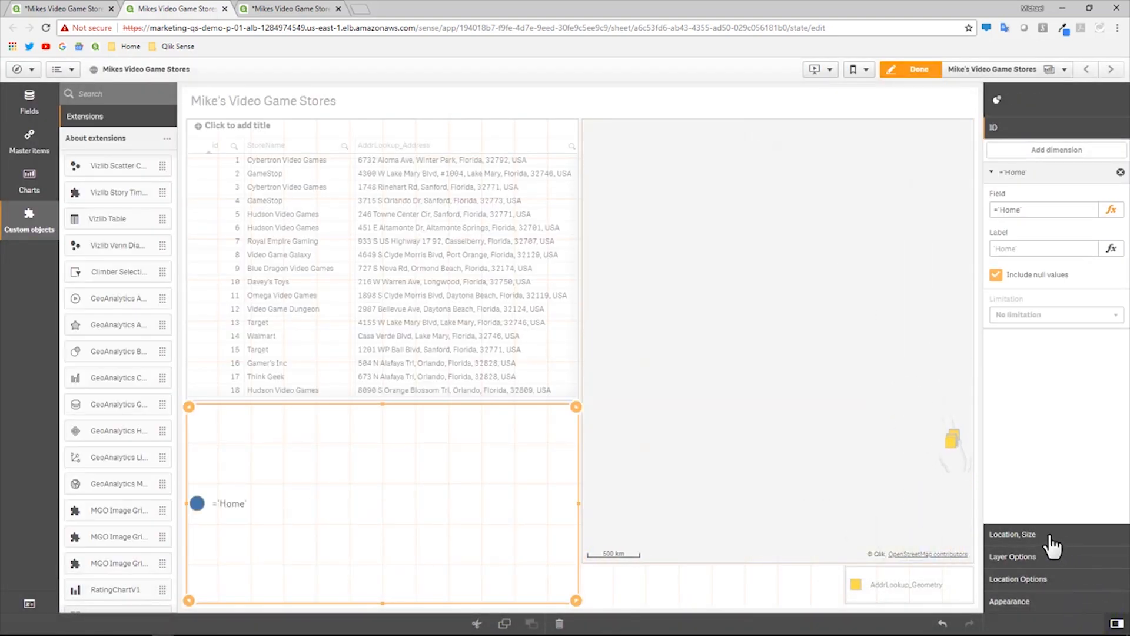
click(1050, 534)
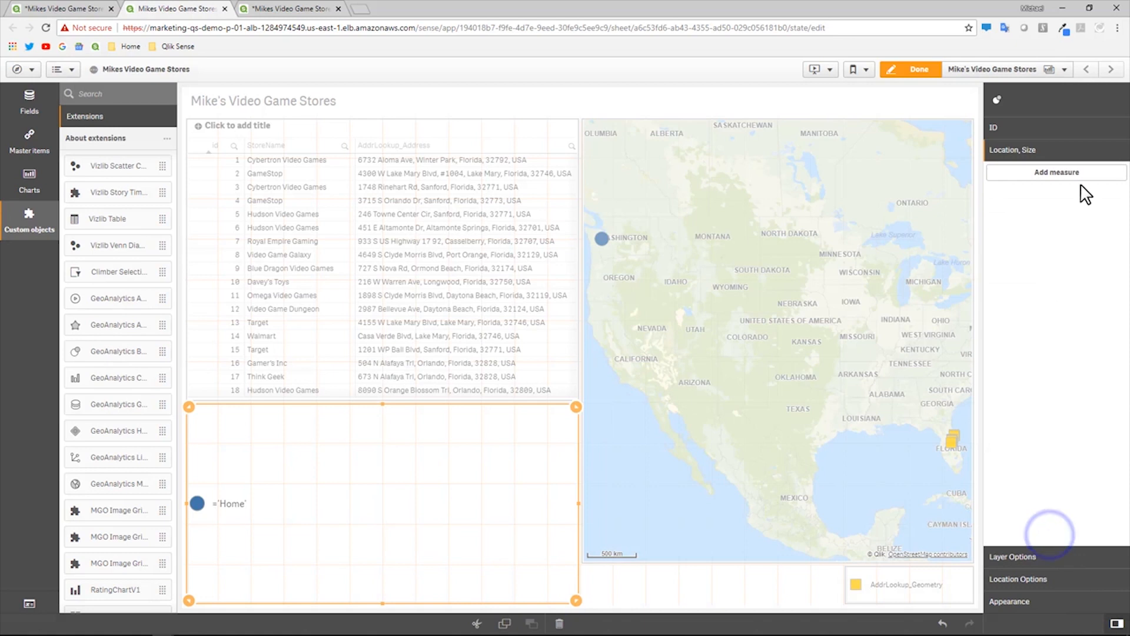
click(1080, 174)
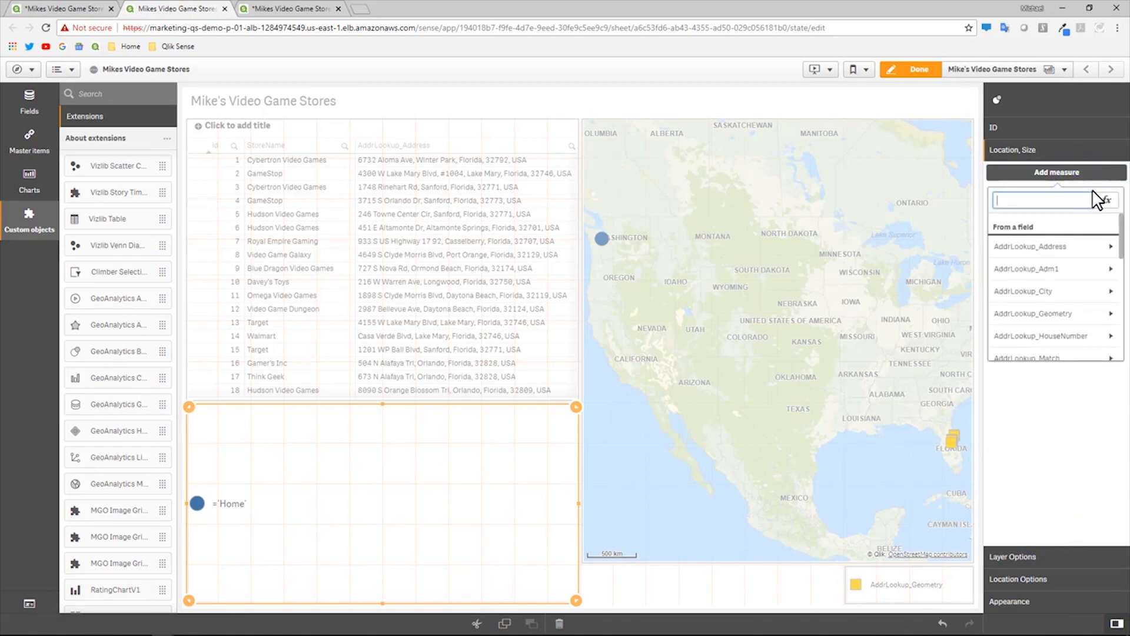
click(1105, 199)
click(838, 234)
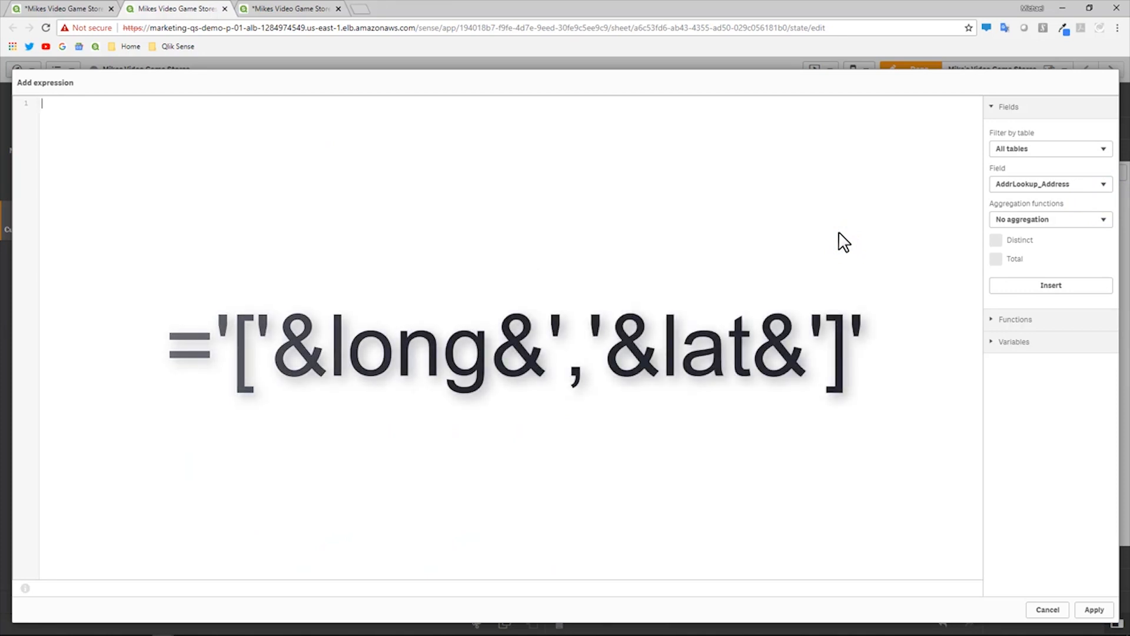
key(ctrl+v)
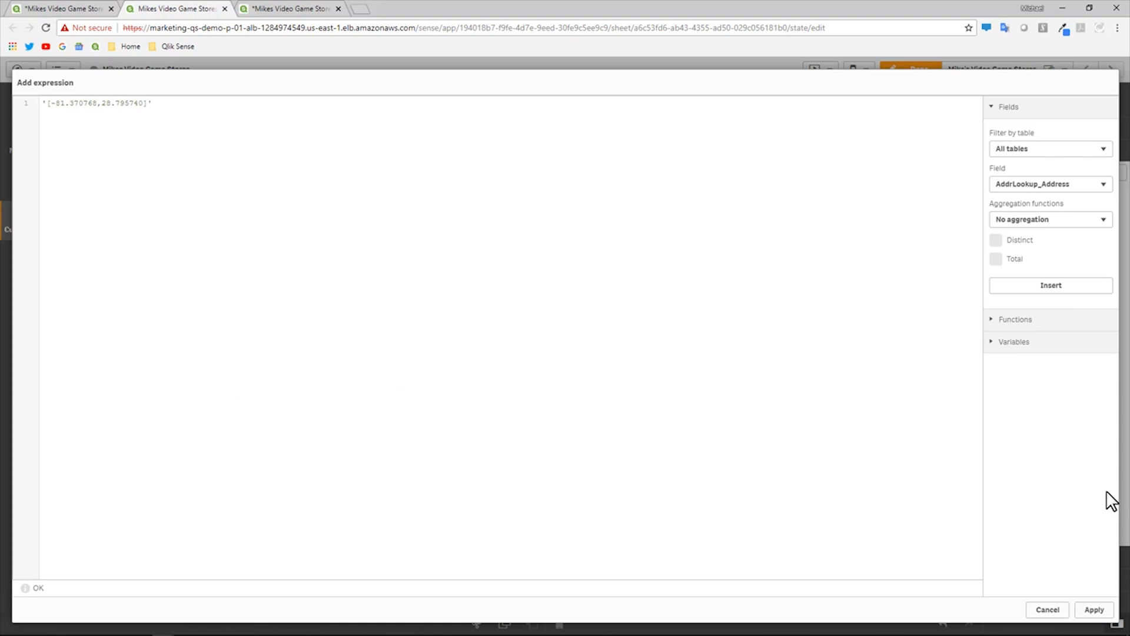
click(1094, 610)
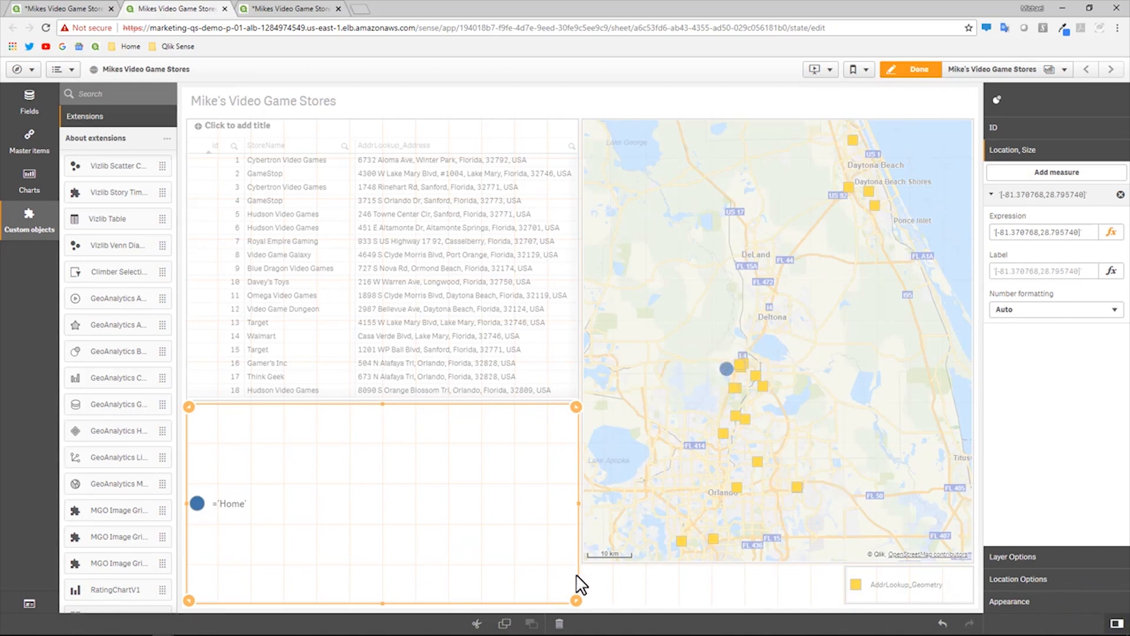
- Shrink the bubble layer object to a narrow strip and return to the load script
drag(577, 600, 583, 457)
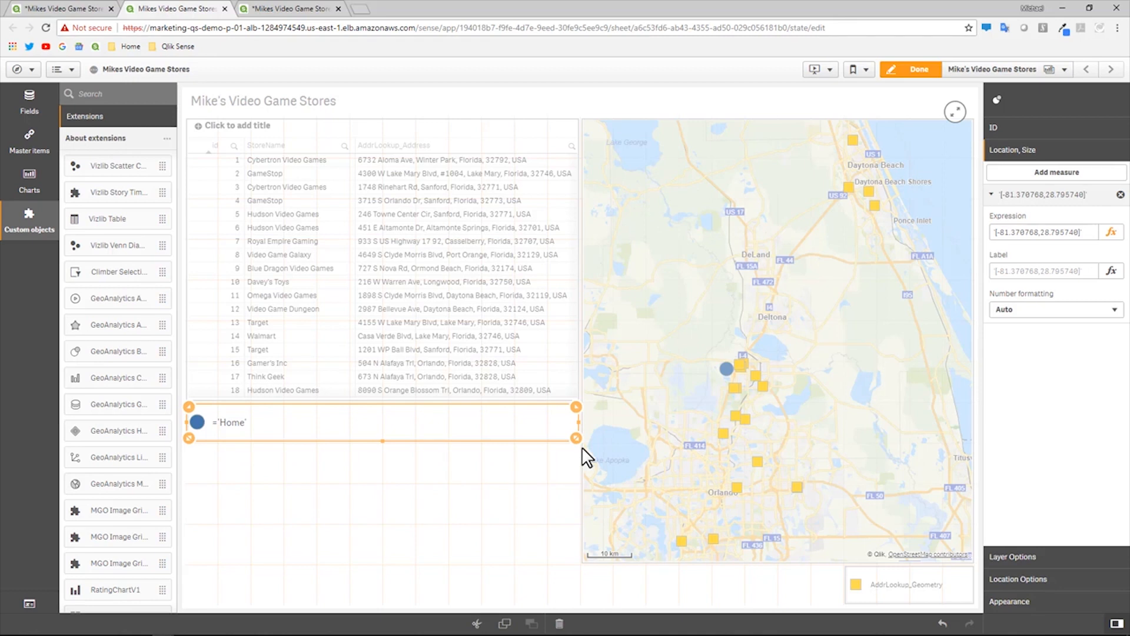
mouse_move(729, 373)
click(290, 11)
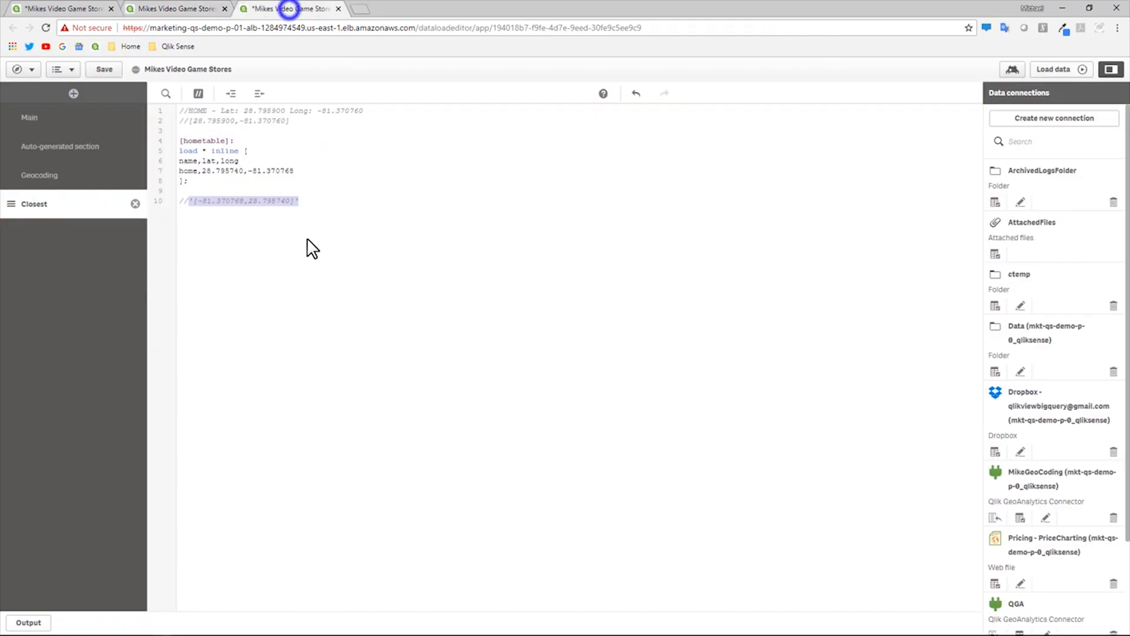
- Add a blank line after line 10 and select the AddressPointLookupResult table name in Geocoding
click(315, 255)
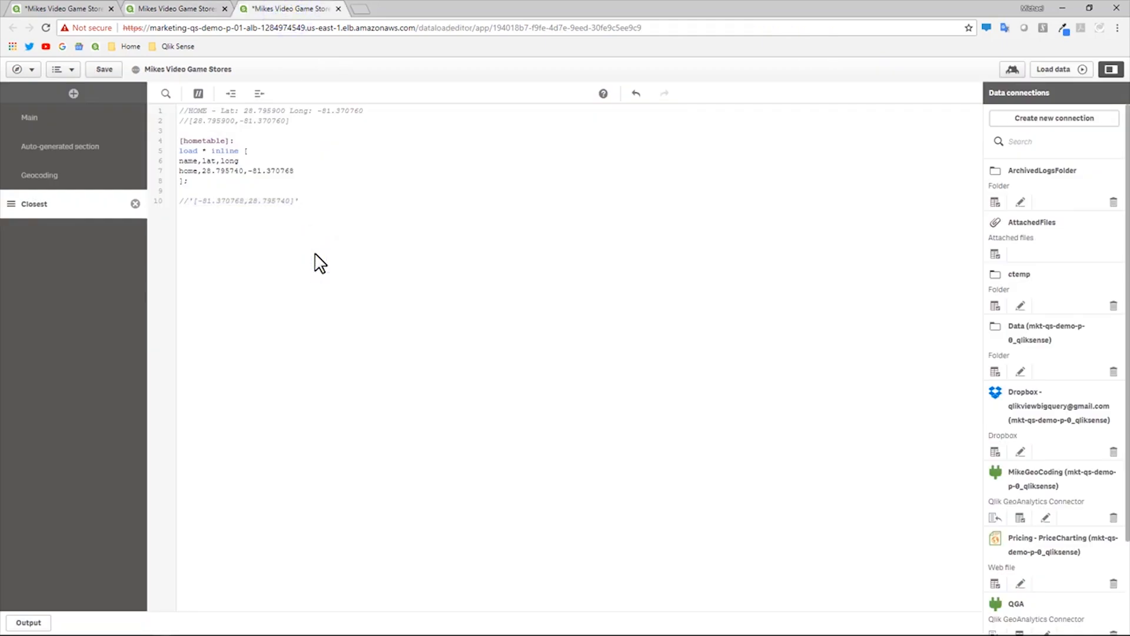
key(Return)
click(69, 177)
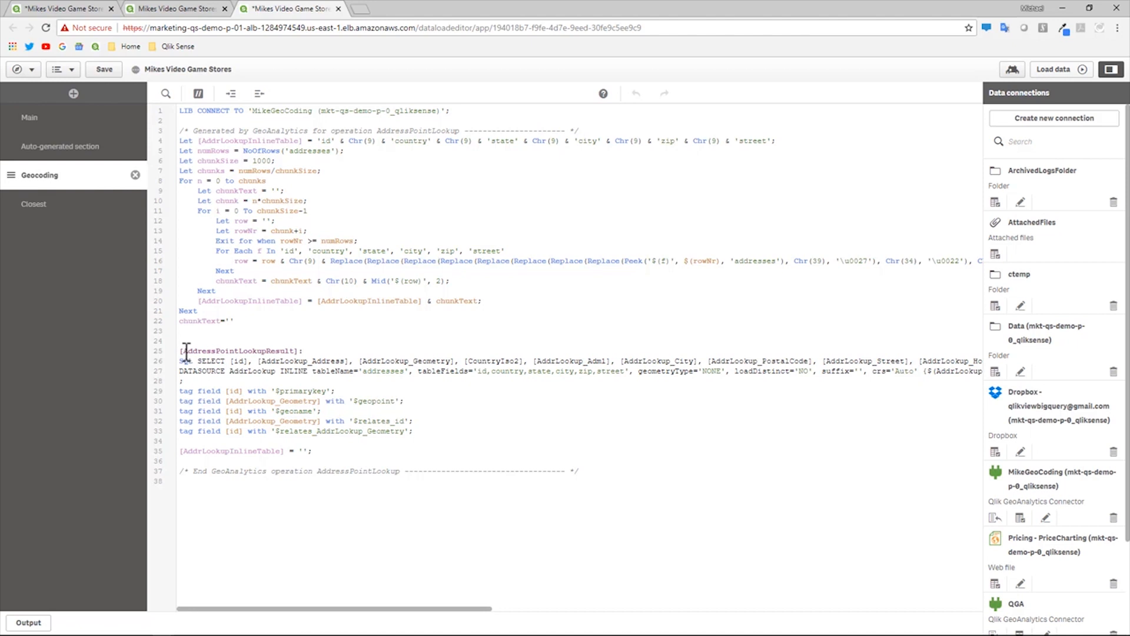
drag(186, 351, 296, 351)
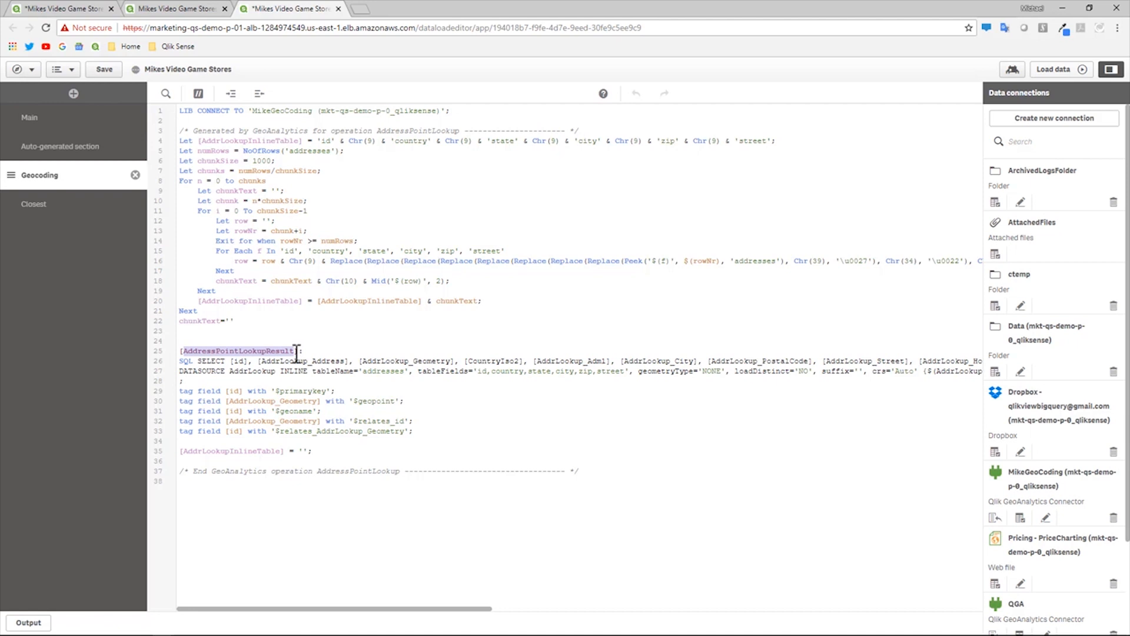
drag(297, 351, 287, 351)
- Return to the Closest section with the caret on the empty lines below hometable
click(71, 207)
click(229, 252)
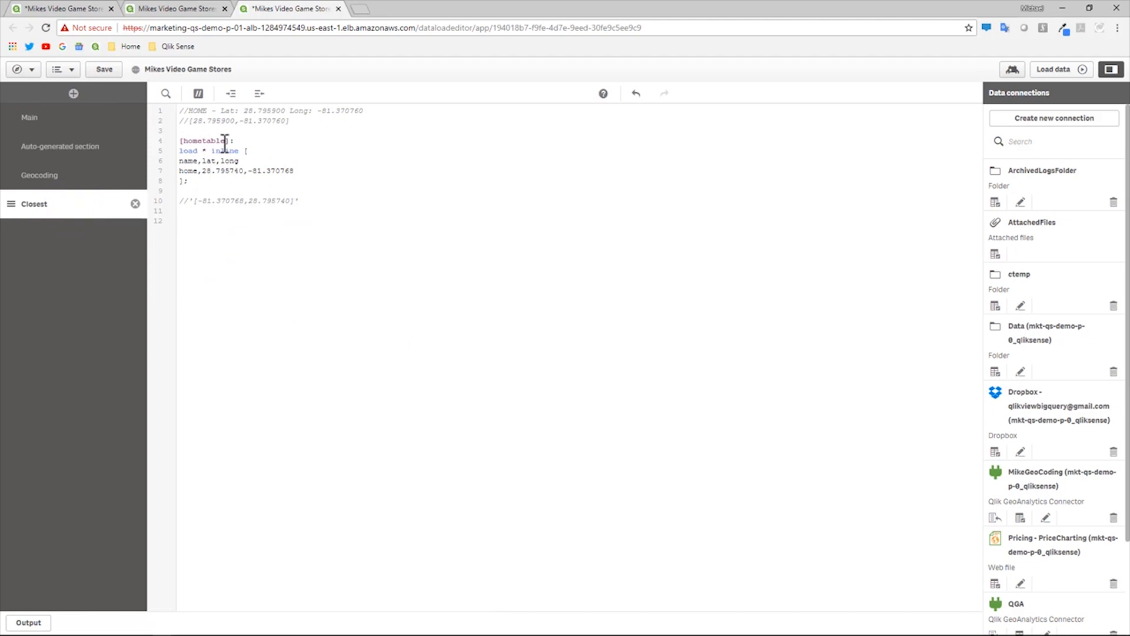
click(227, 236)
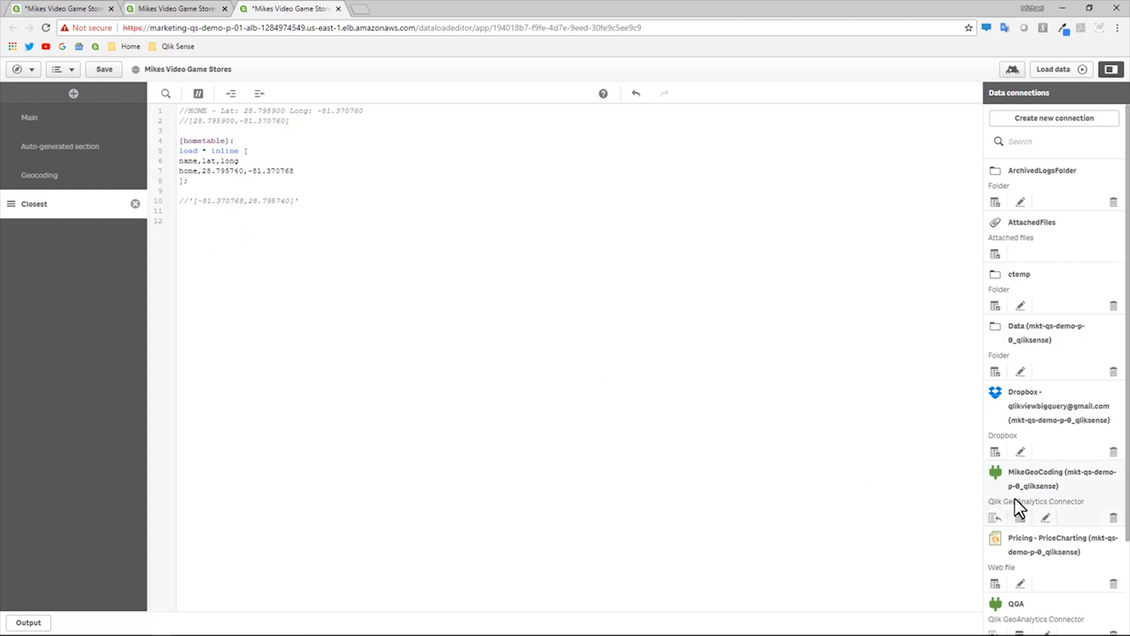
- Start a GeoAnalytics operation on the MikeGeoCoding connection and choose Closest
click(1021, 520)
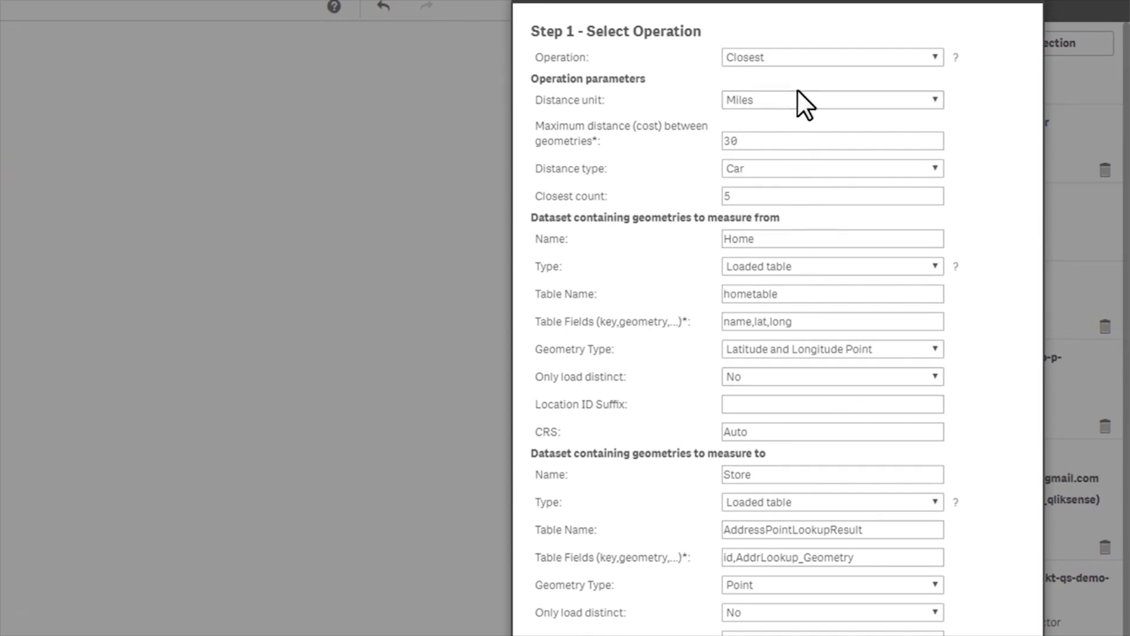
click(800, 56)
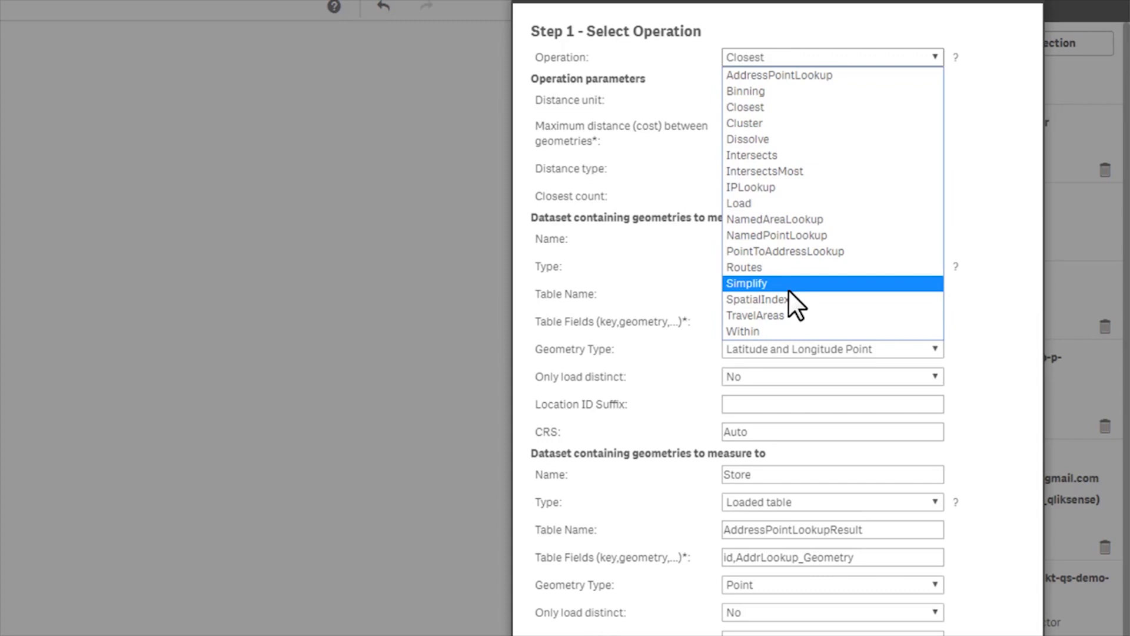
click(797, 108)
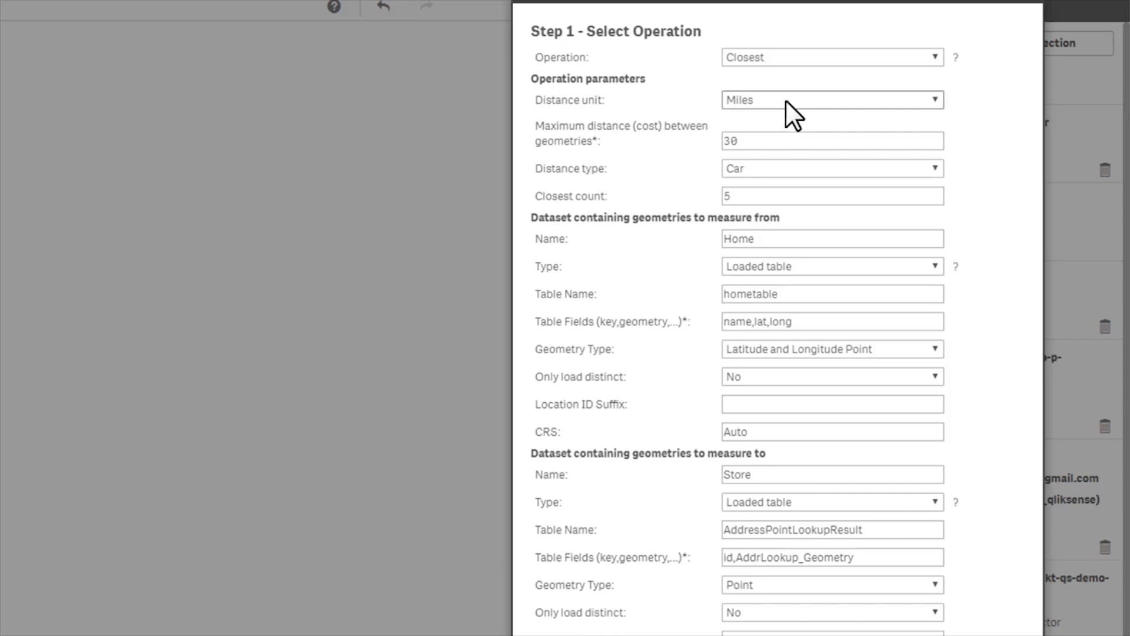
- Keep Miles, Car and a closest count of 5, then select the Home dataset
click(786, 101)
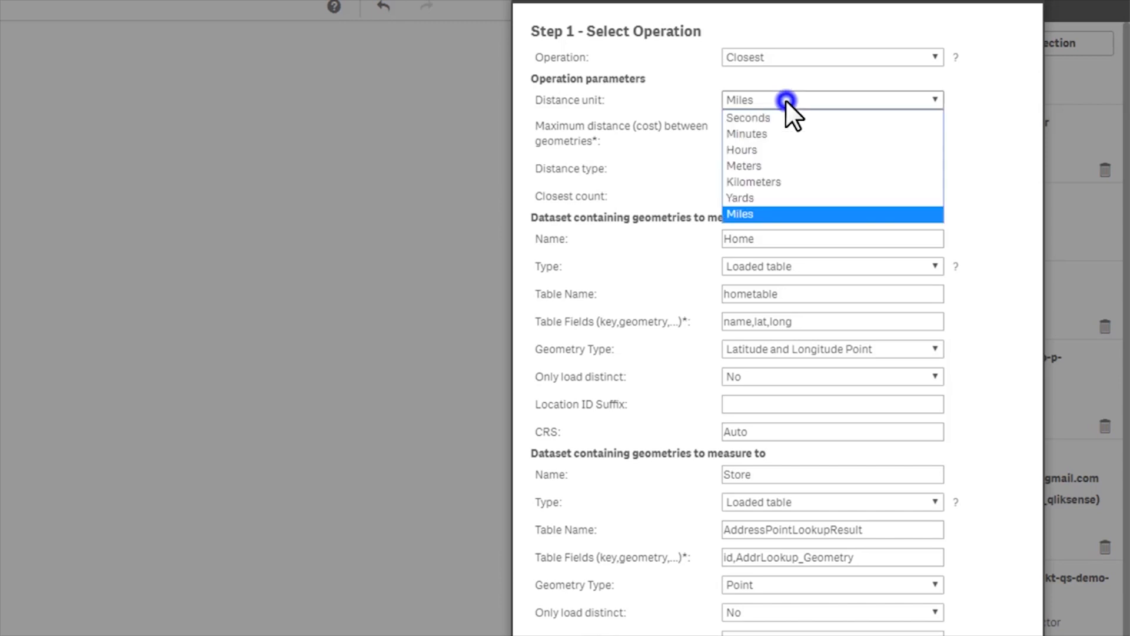
click(762, 209)
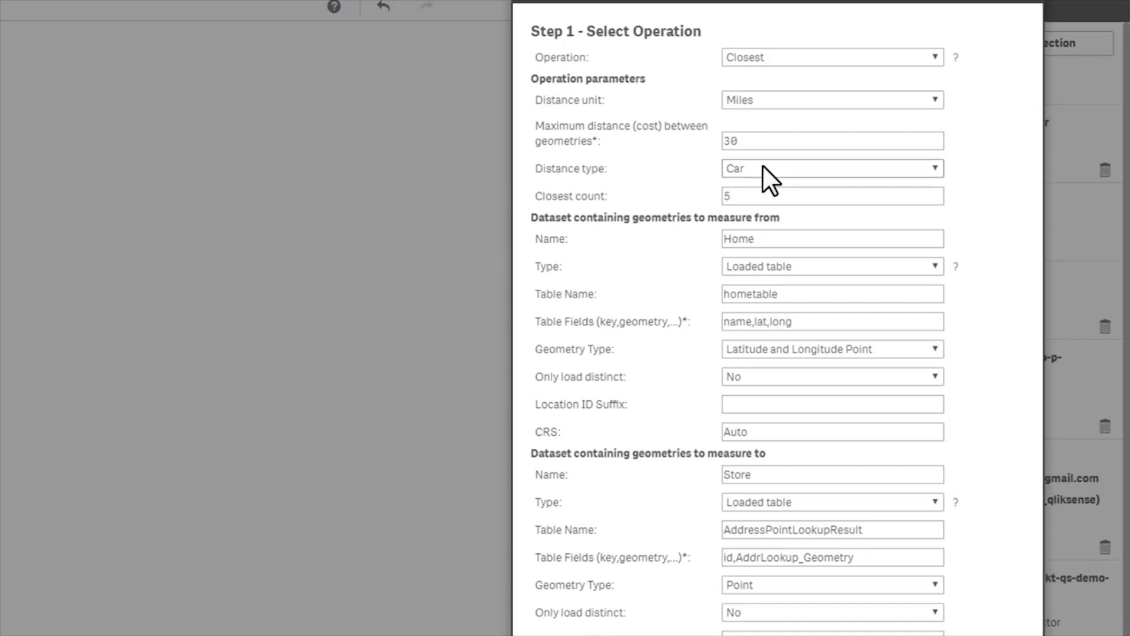
click(763, 165)
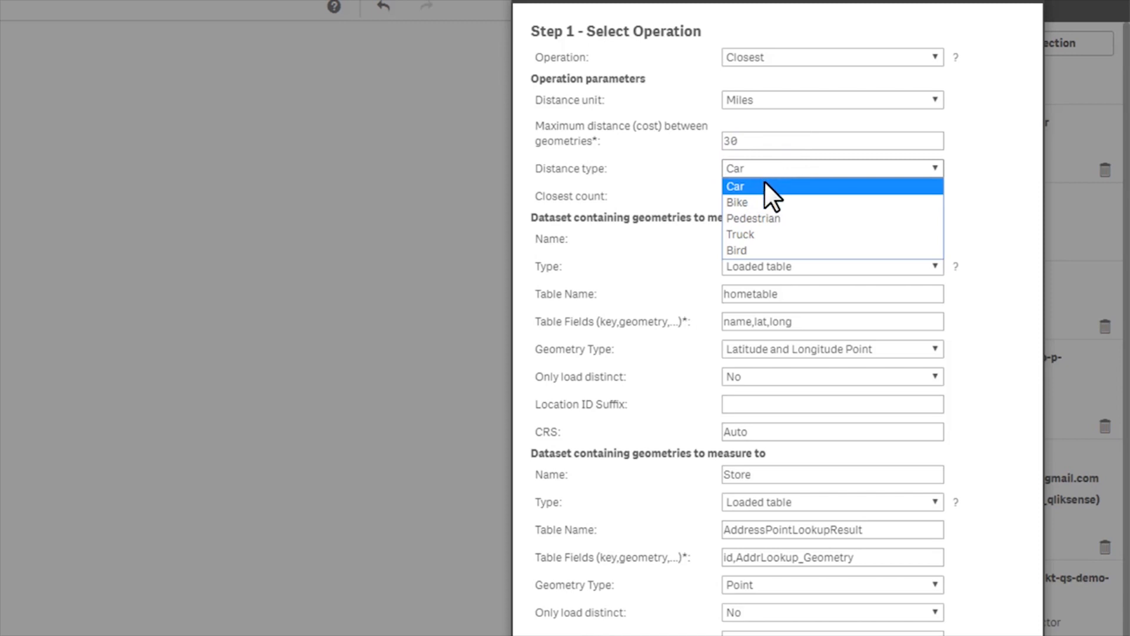
click(764, 186)
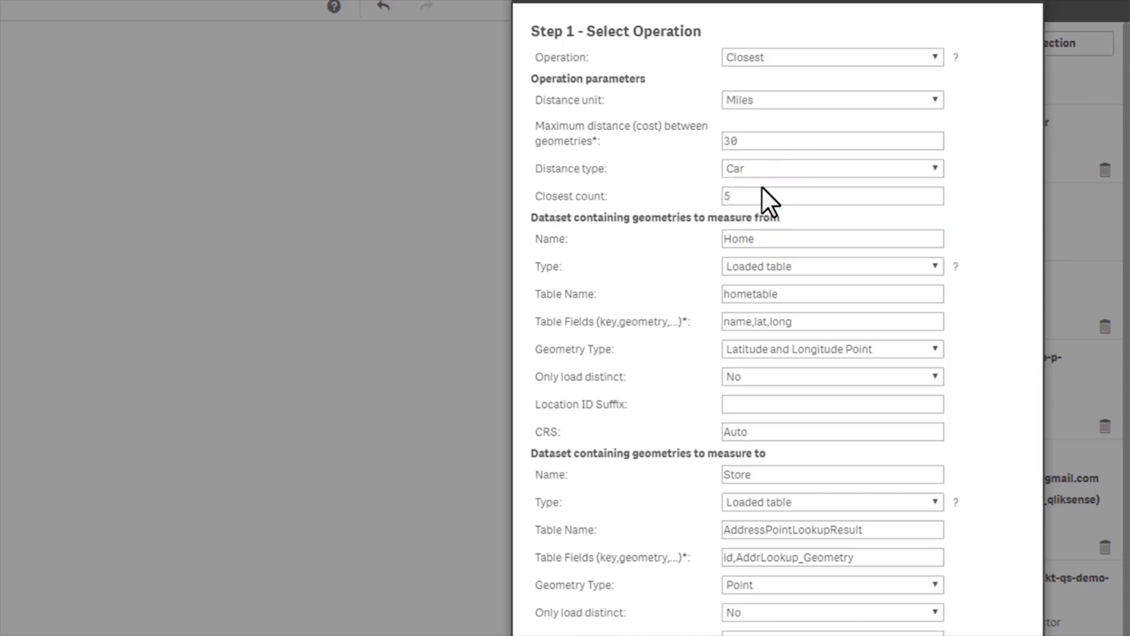
click(763, 194)
click(775, 242)
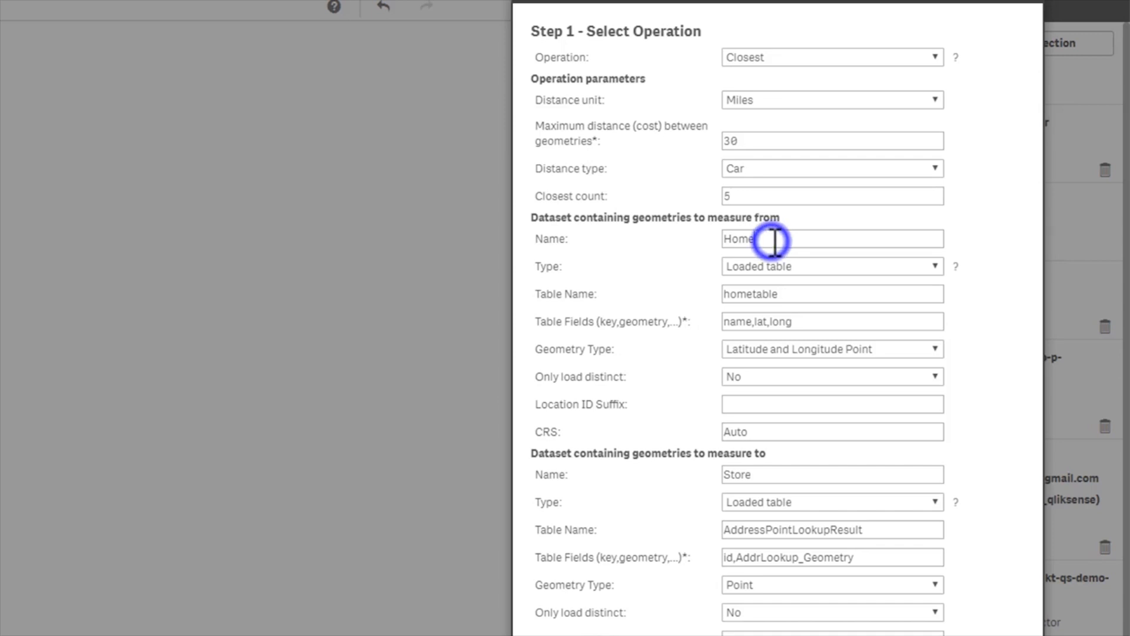
double_click(773, 241)
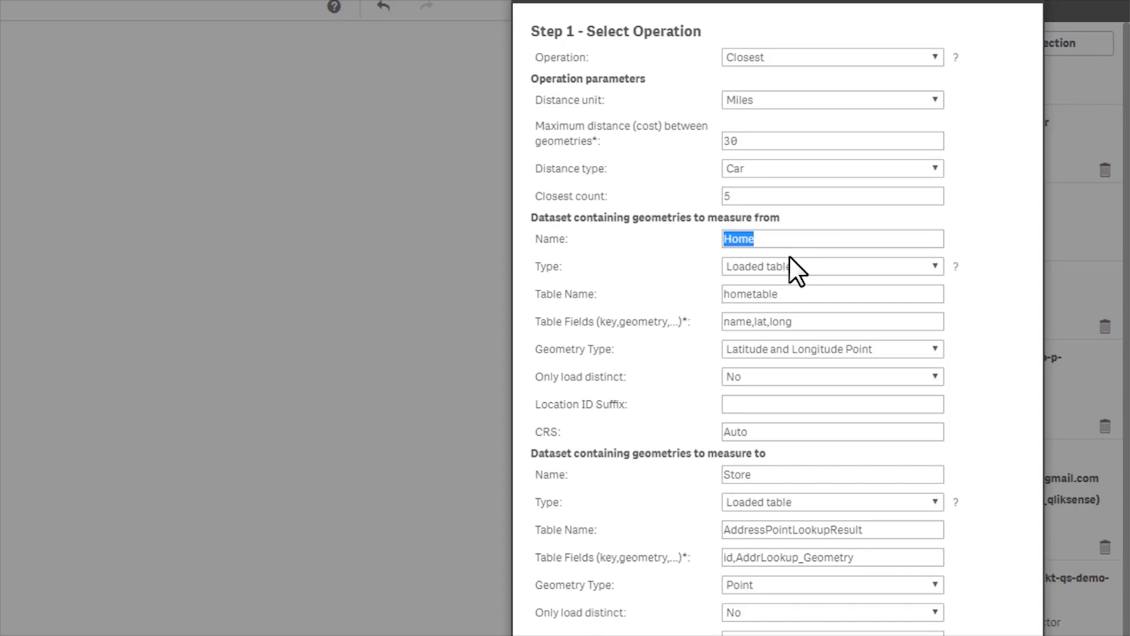
click(804, 266)
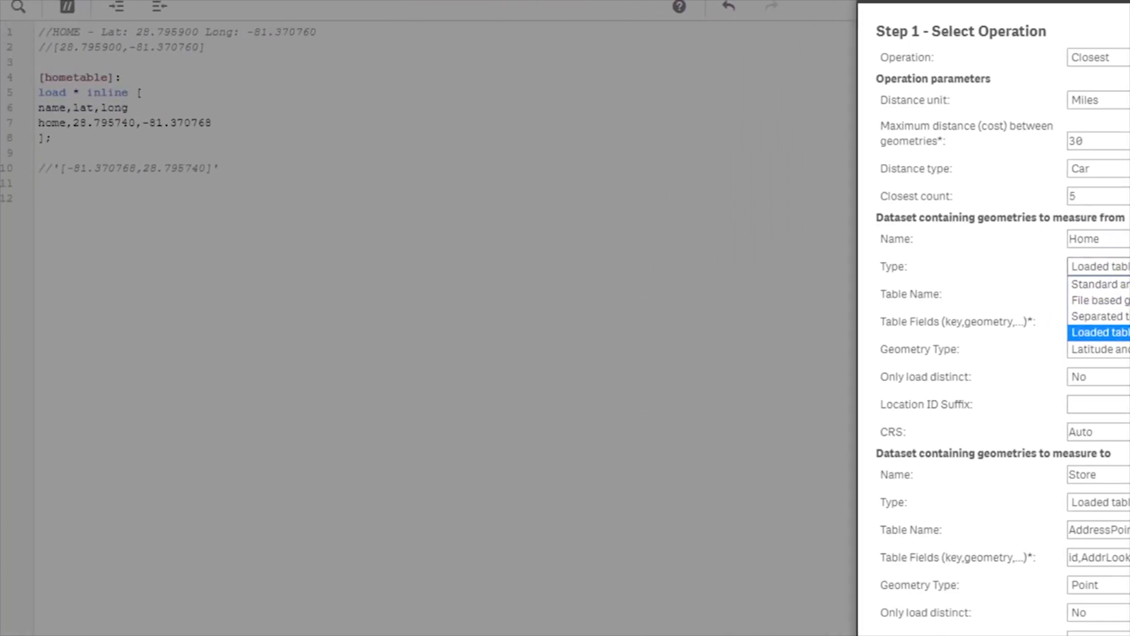
click(1116, 332)
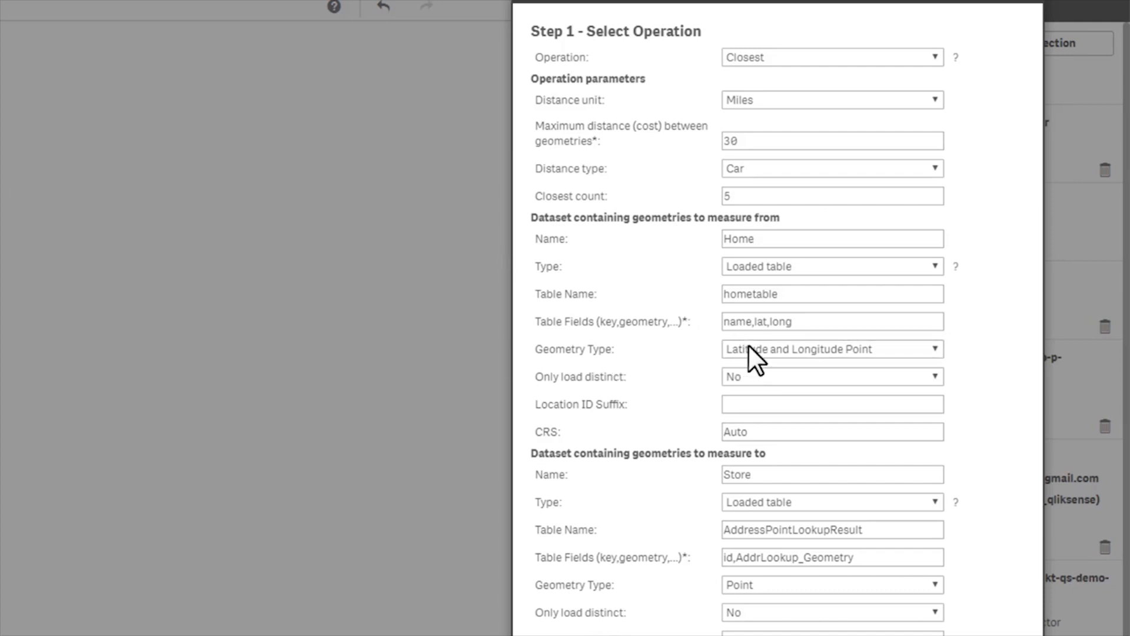
click(794, 352)
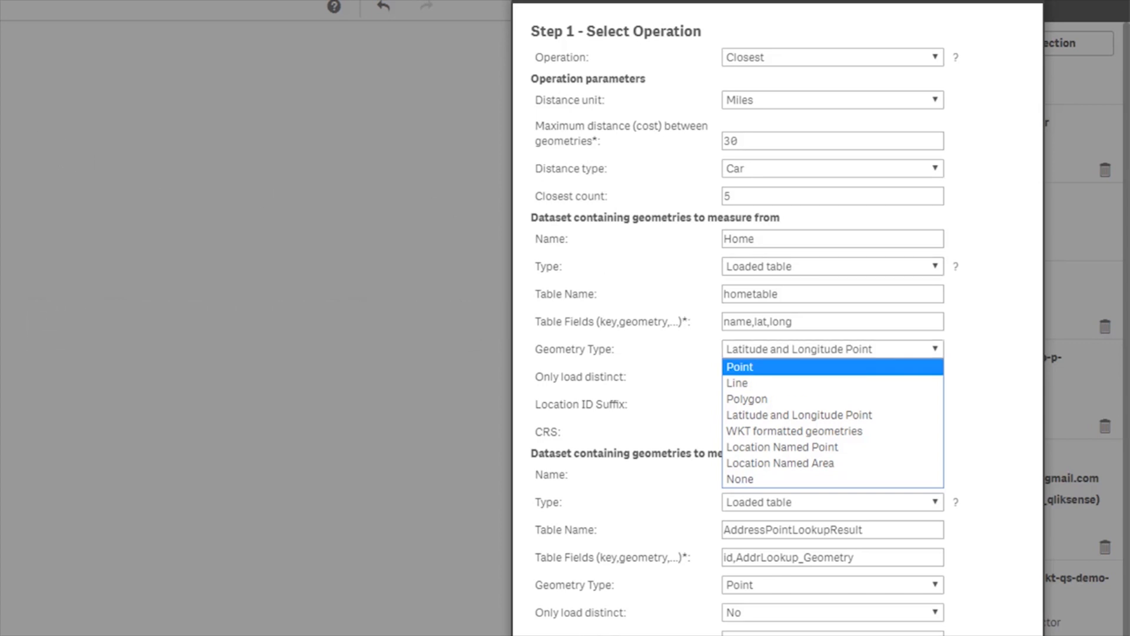
click(786, 416)
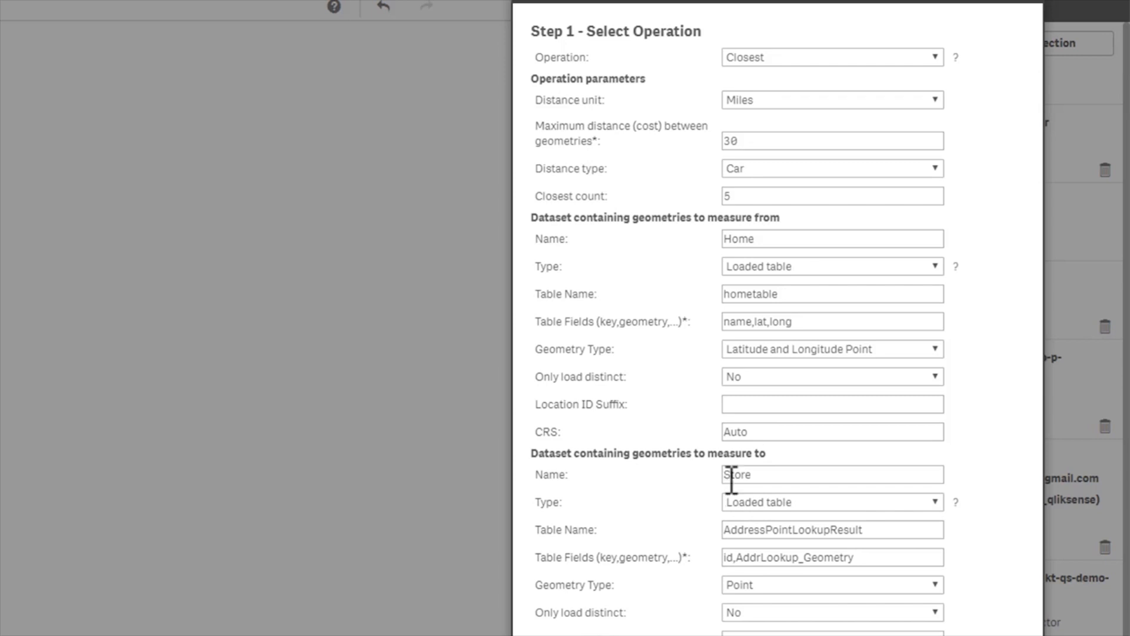
click(777, 475)
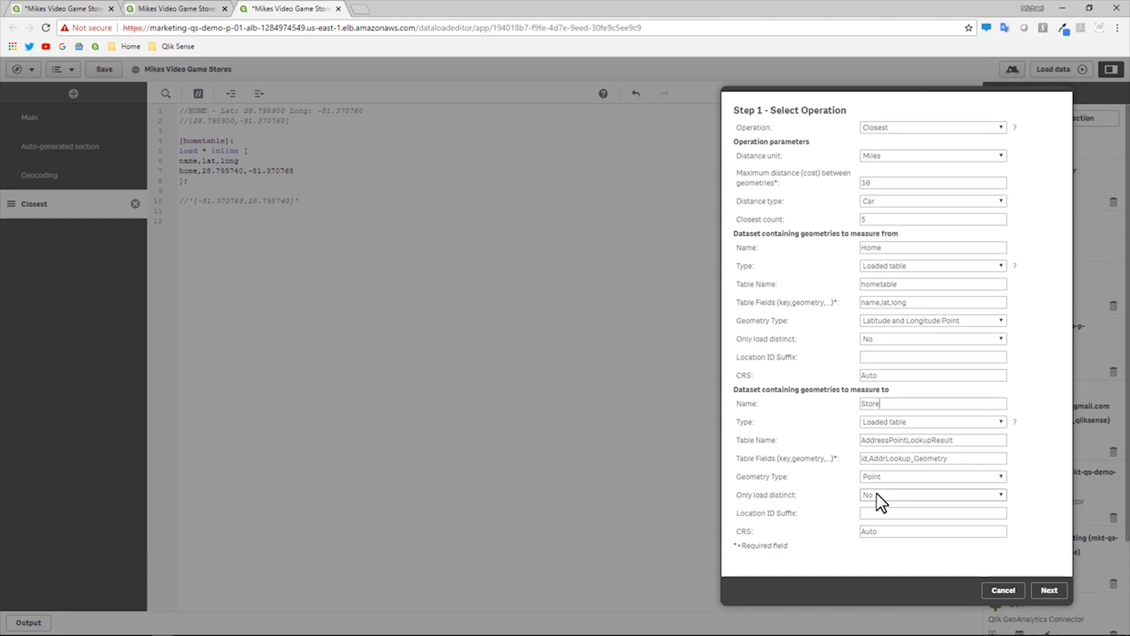
- Load only the ClosestAssociations table, deselecting Home, and insert the generated script
click(1049, 591)
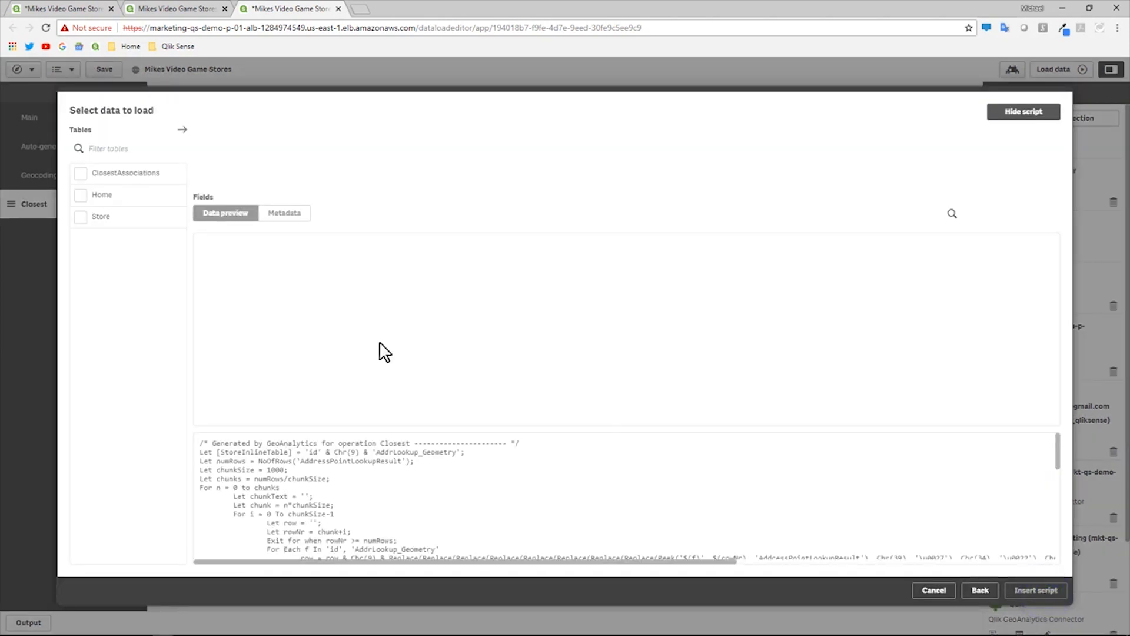
click(86, 196)
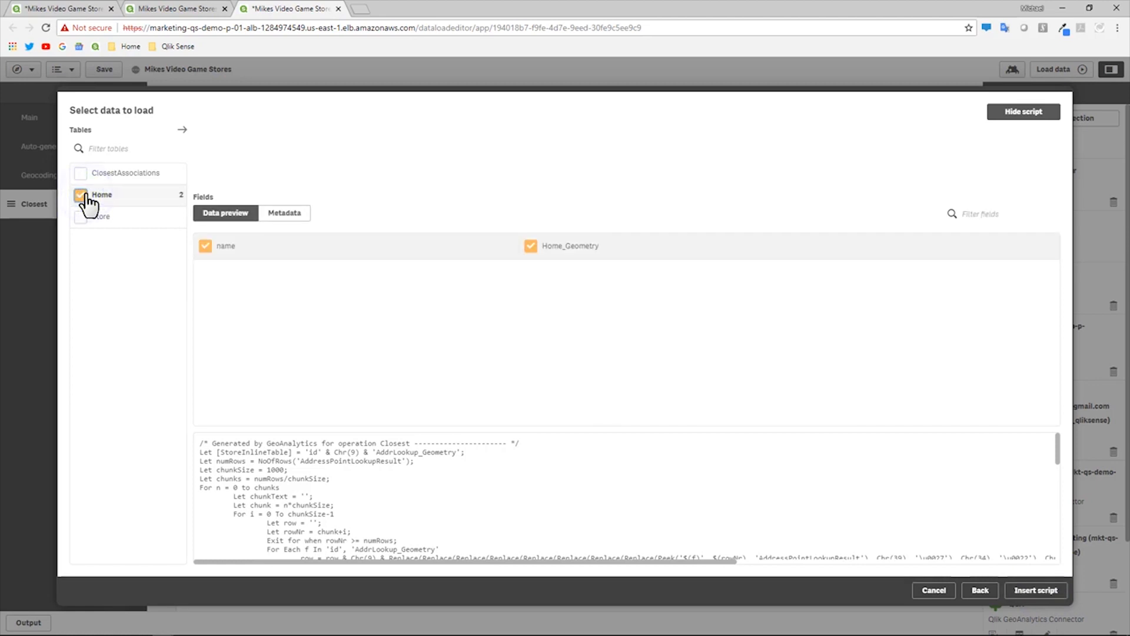
click(84, 196)
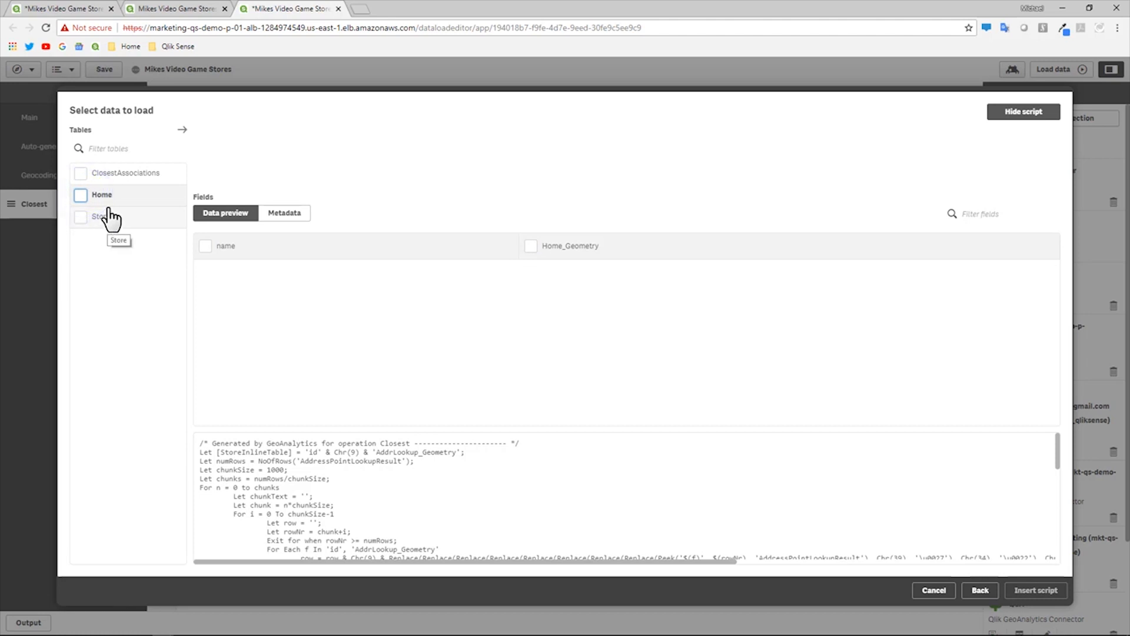
click(83, 173)
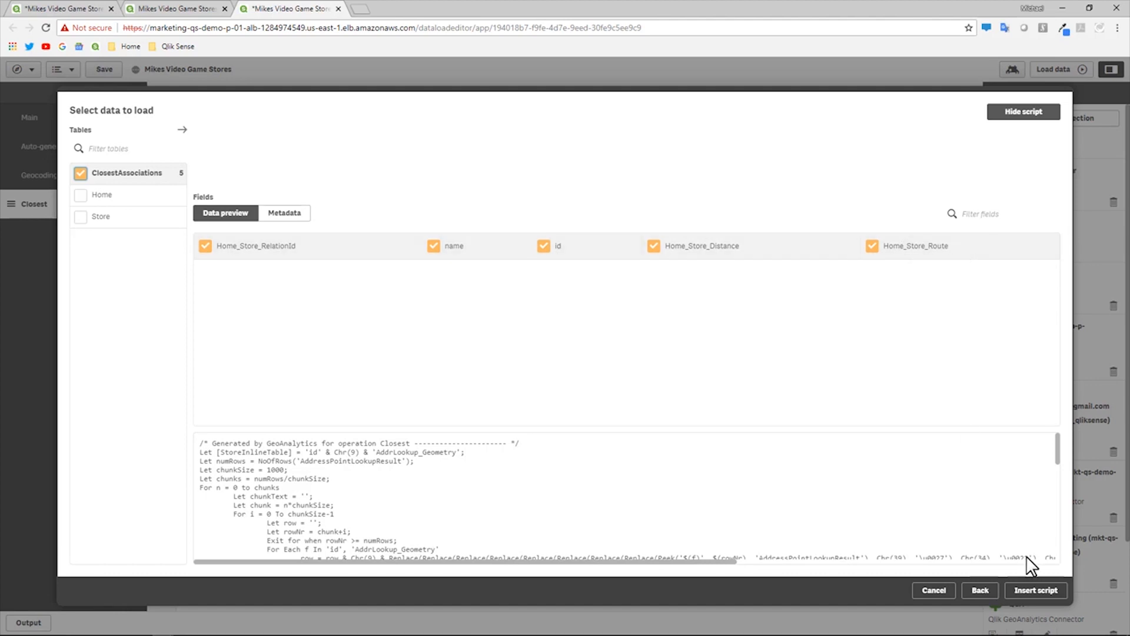
click(1034, 591)
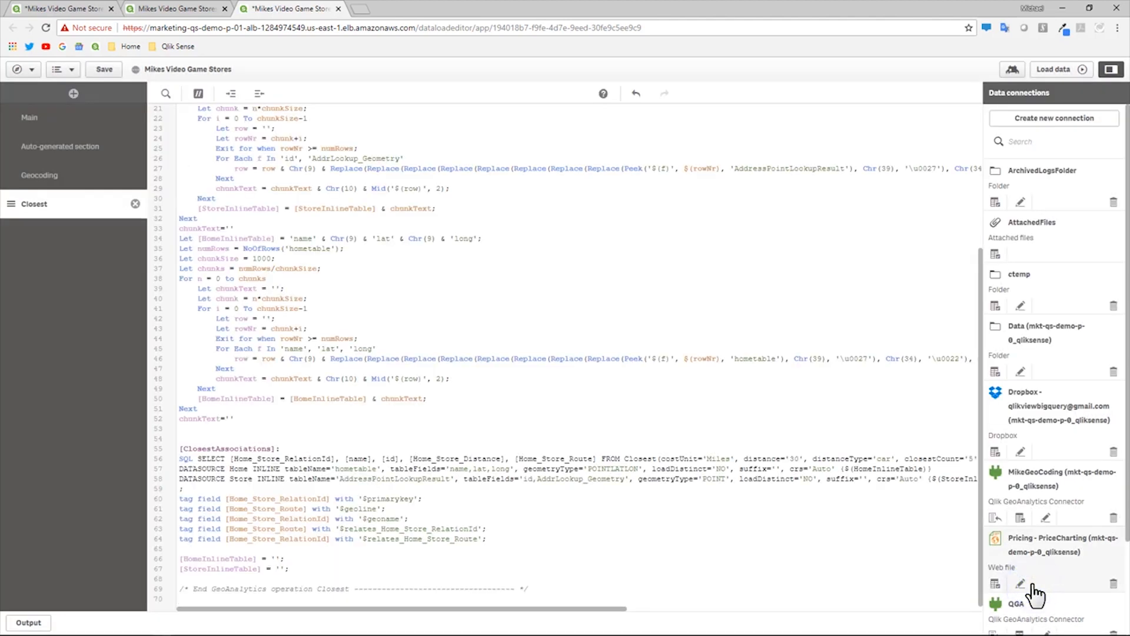
- Review the inserted Closest script and reload, fetching 5 ClosestAssociations rows
scroll(925, 471, up, 5)
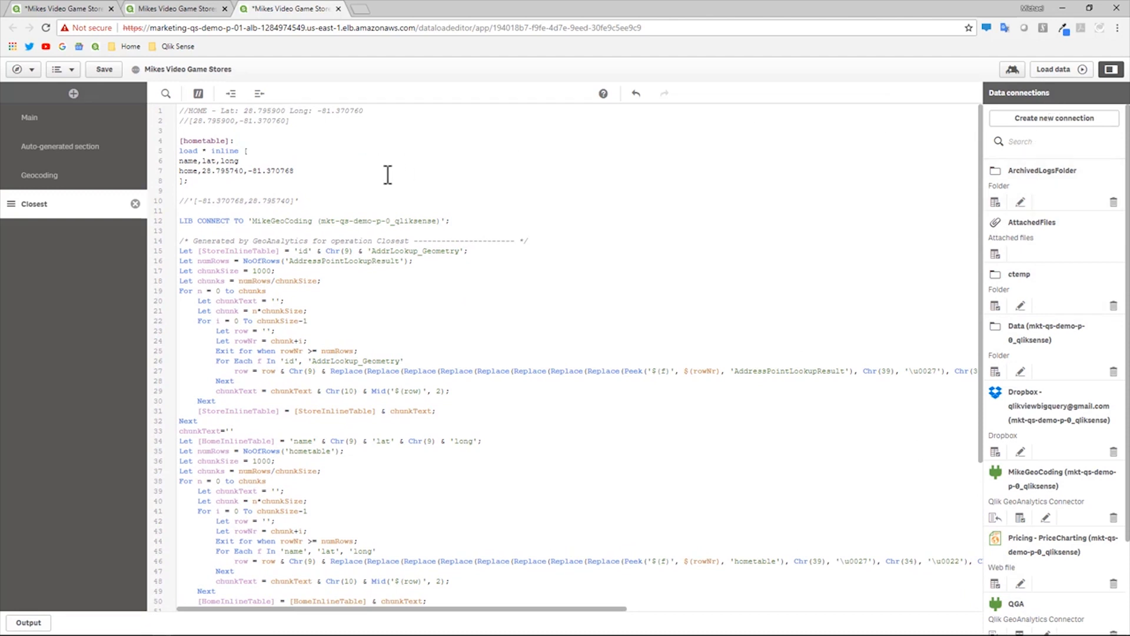
click(185, 214)
click(178, 141)
click(180, 205)
click(184, 205)
click(1057, 69)
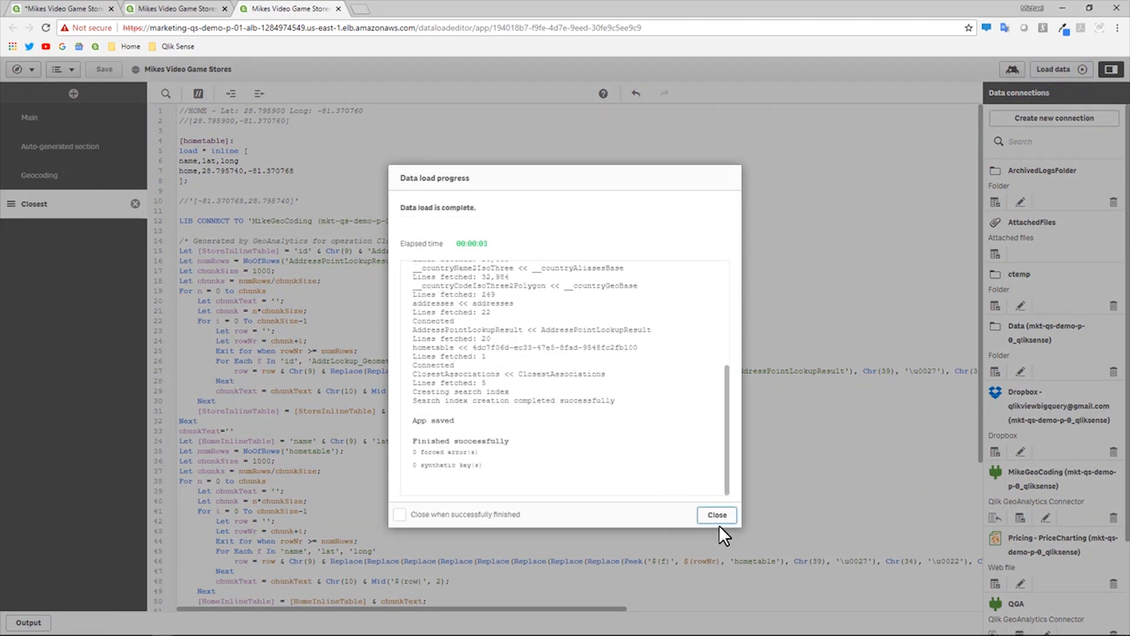
click(717, 516)
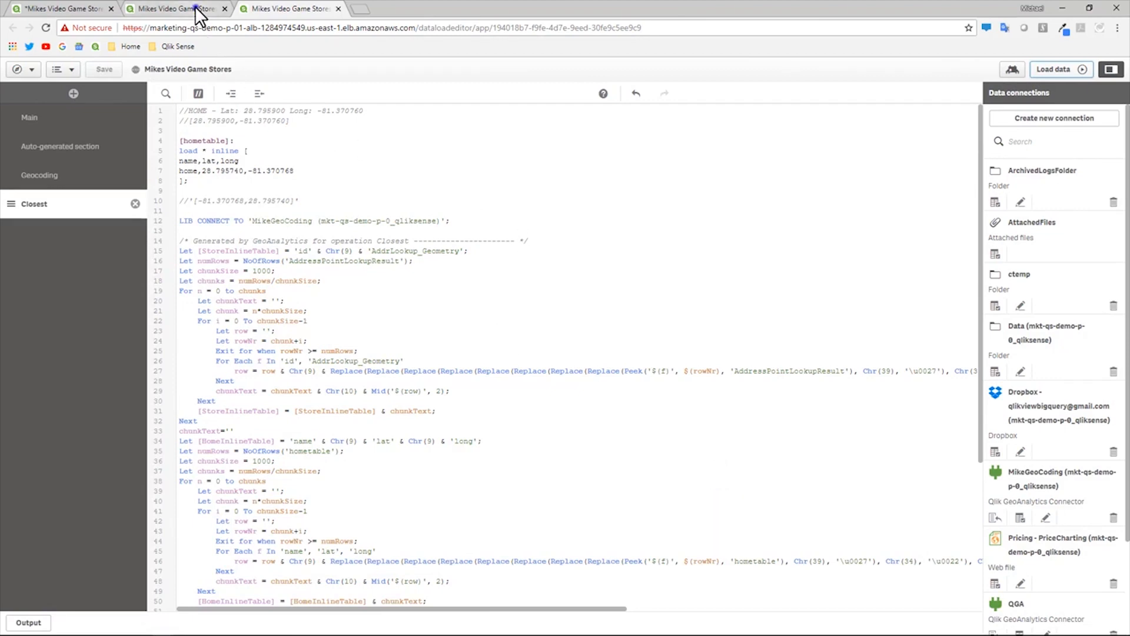
- Add Home_Store_Distance as a new column in the store table on the map sheet
click(196, 9)
click(688, 374)
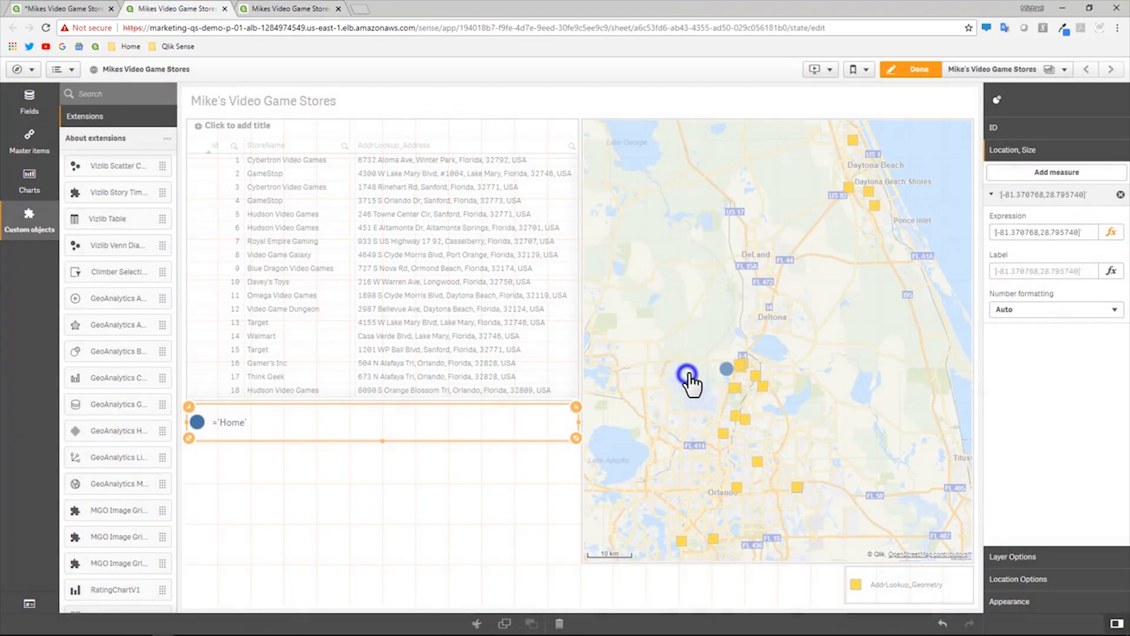
click(474, 325)
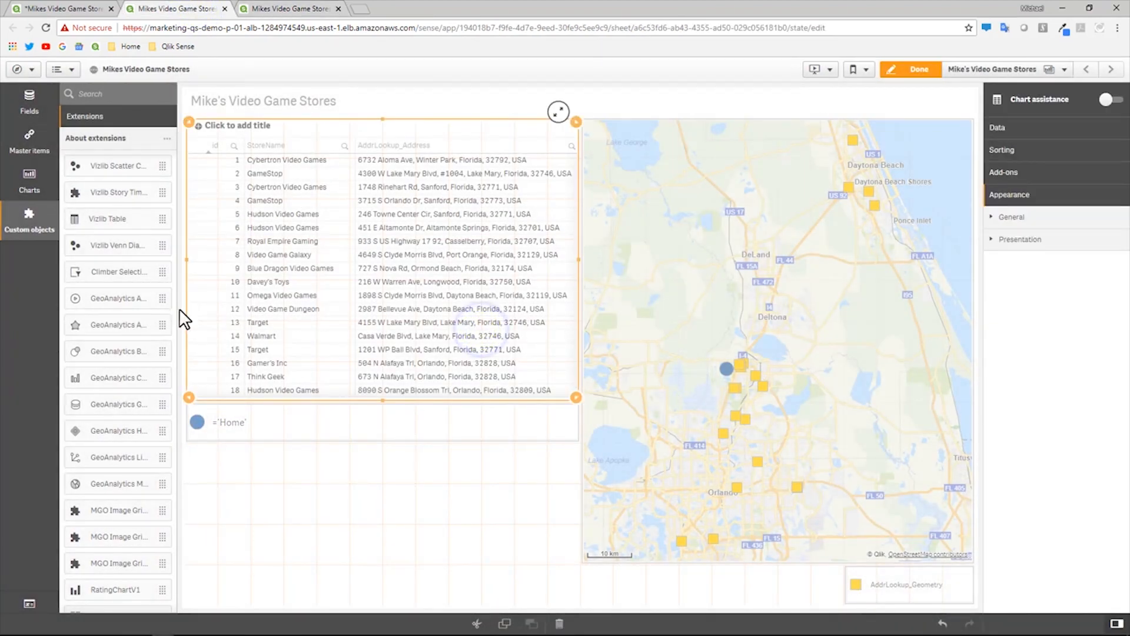
click(29, 101)
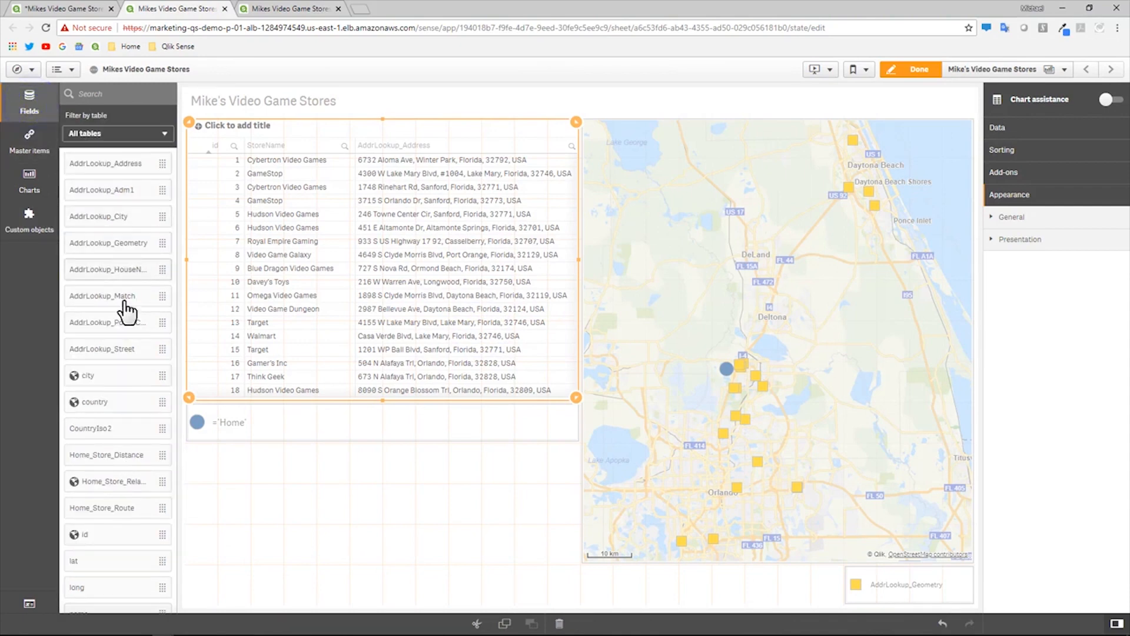
drag(111, 456, 396, 297)
click(396, 227)
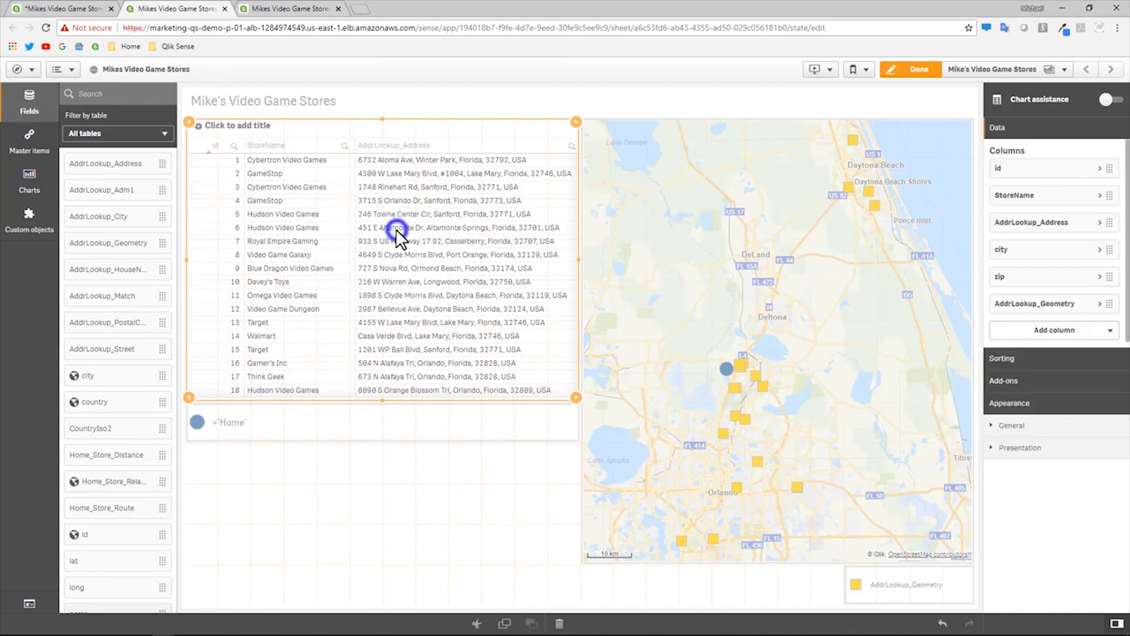
click(900, 69)
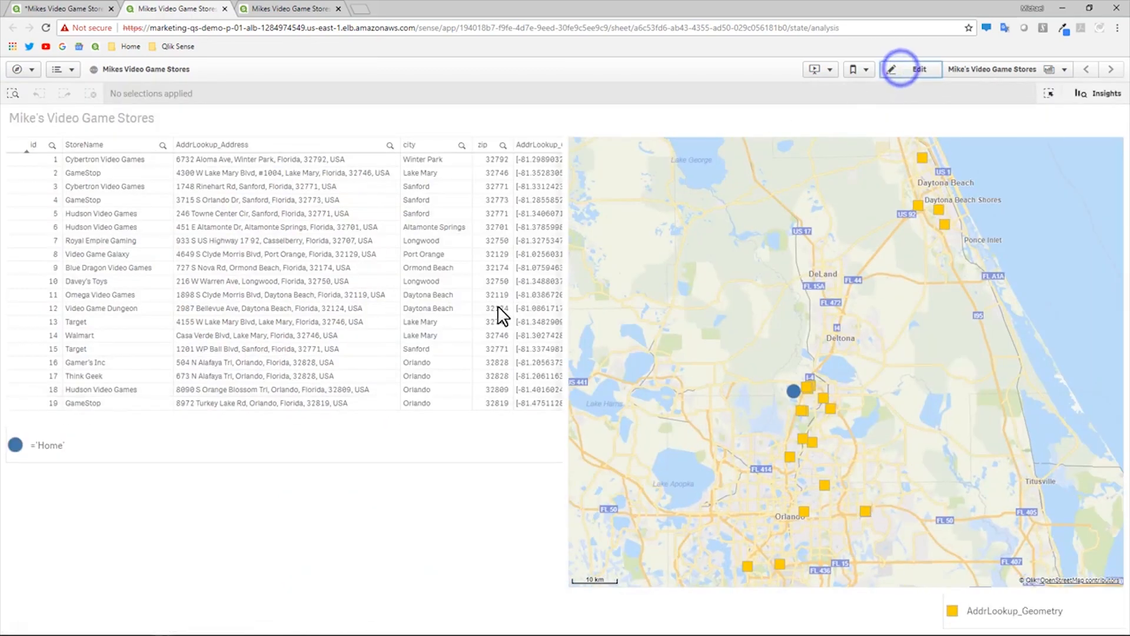
- Sort the table by Home distance and select the stores from 3.45 to 4.57
click(338, 404)
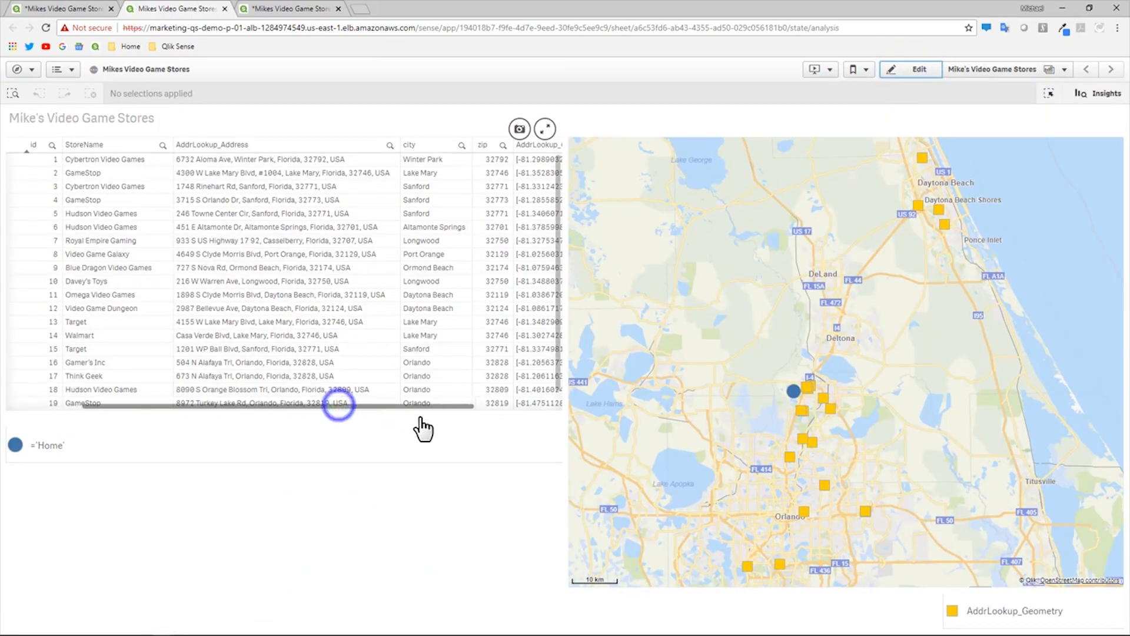
drag(423, 430, 517, 429)
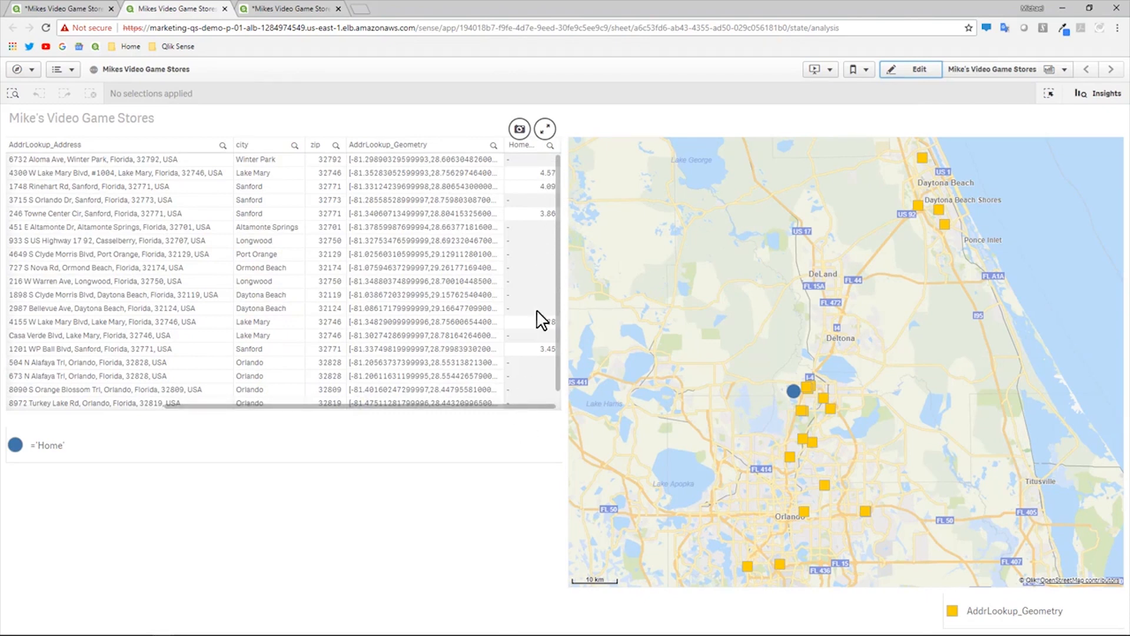
scroll(556, 392, down, 1)
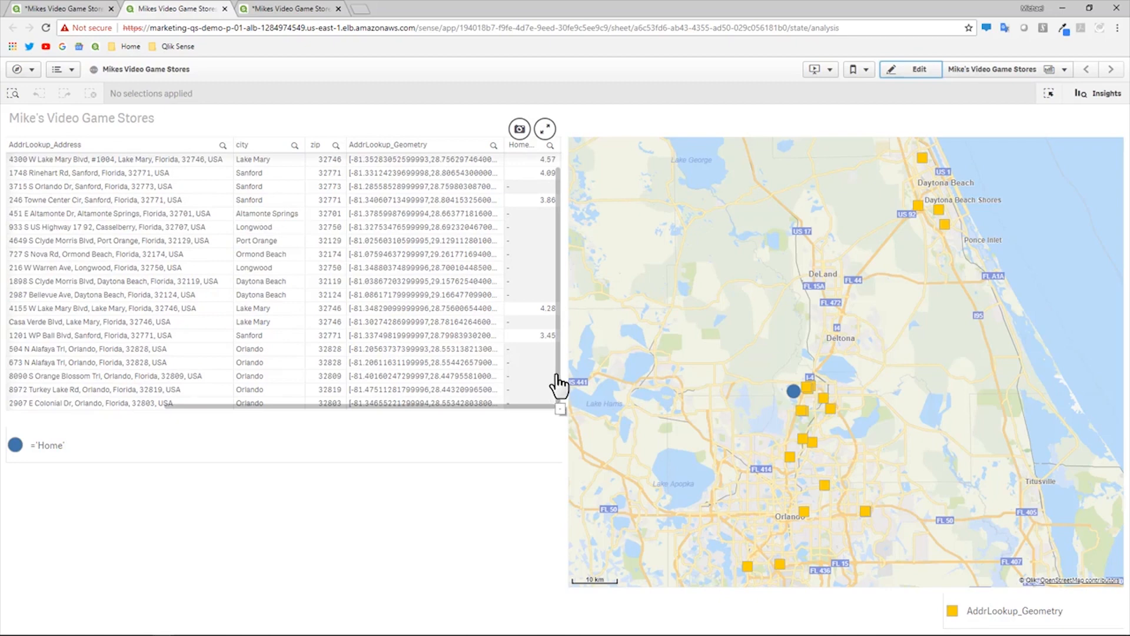
scroll(556, 282, up, 1)
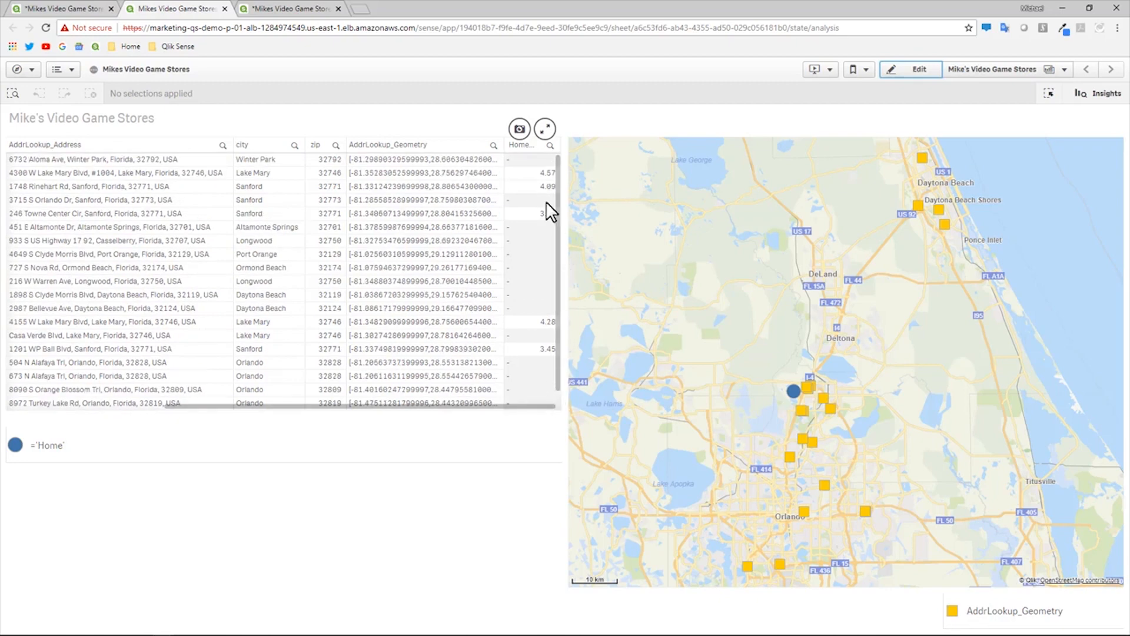
click(532, 146)
drag(537, 159, 533, 216)
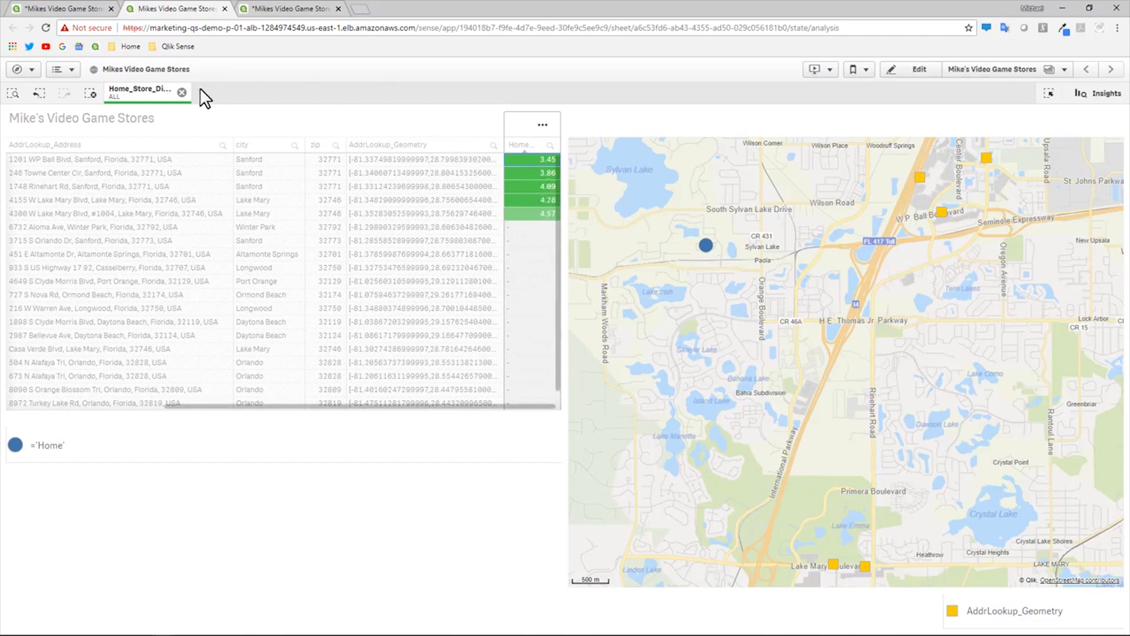
- Clear the Home_Store_Distance selection and put the sheet back into edit mode
click(183, 92)
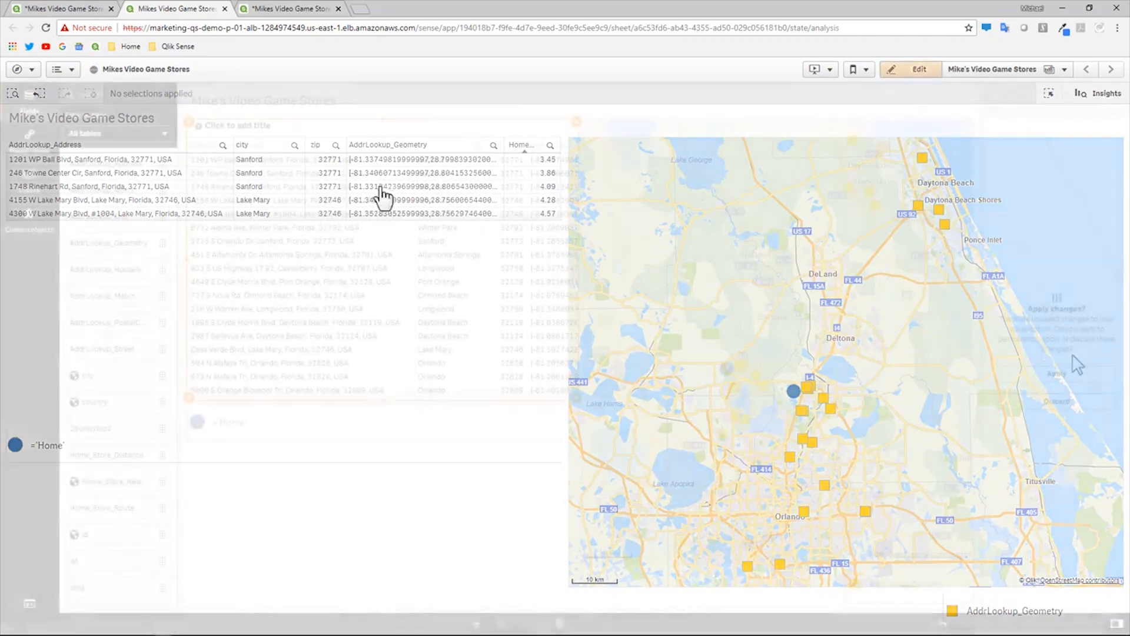
click(1070, 376)
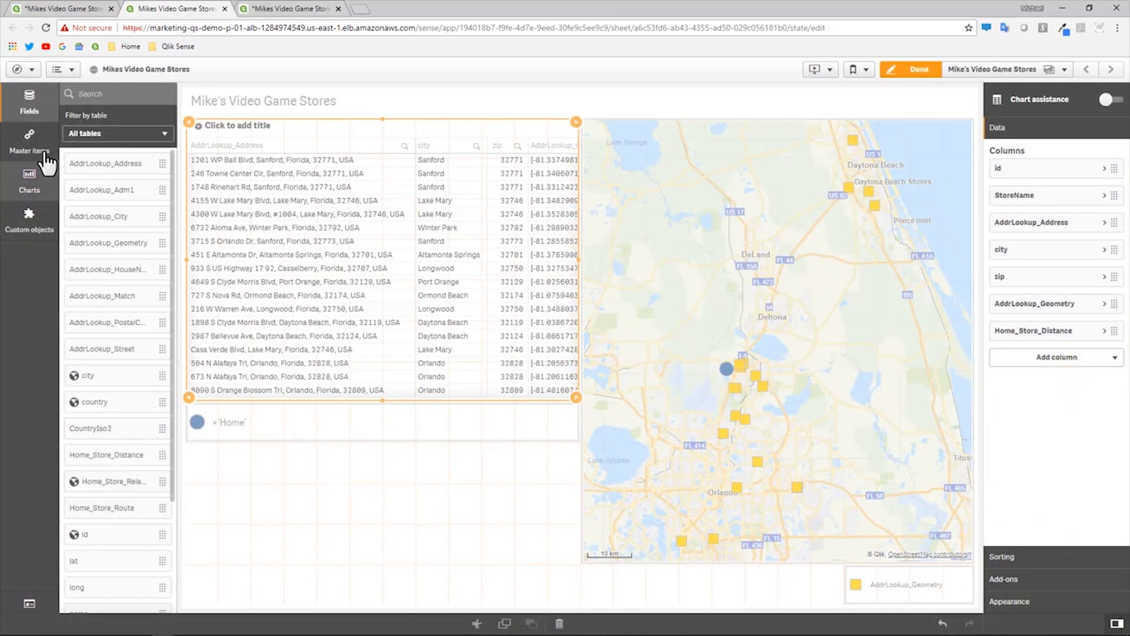
- Place a GeoAnalytics Line layer from Custom objects below the store table
click(28, 218)
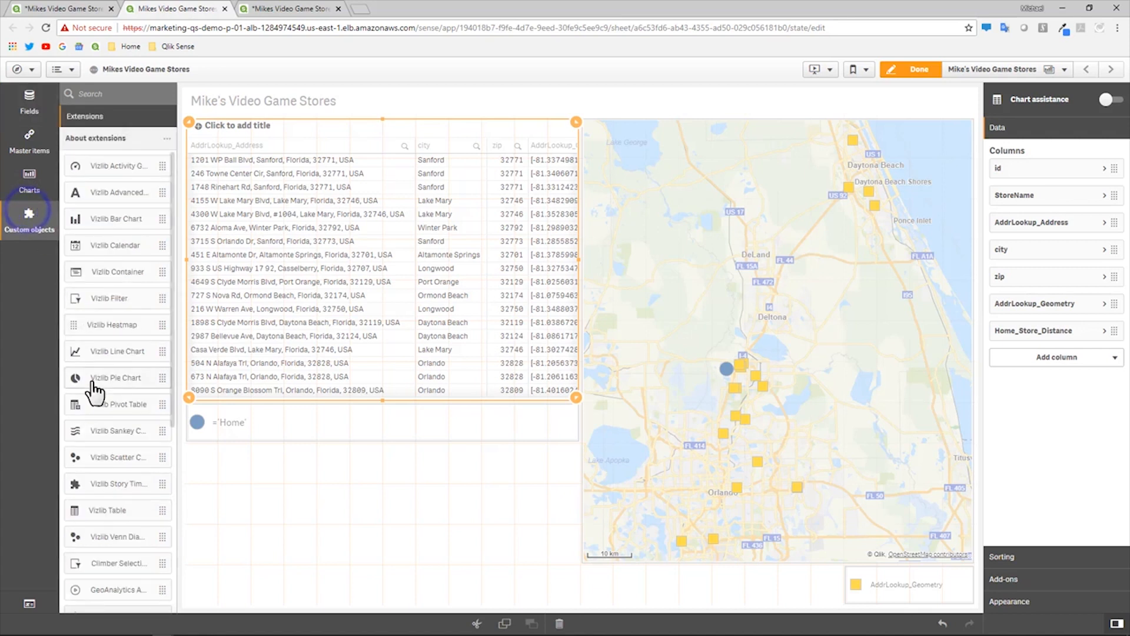
scroll(98, 395, down, 2)
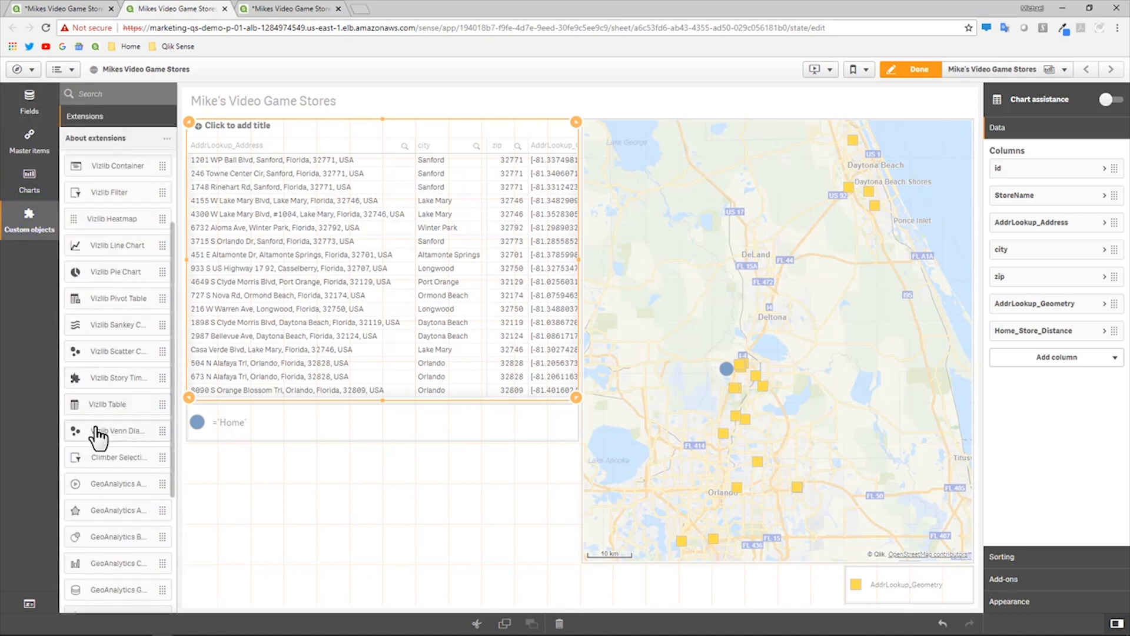
scroll(88, 530, down, 3)
drag(93, 468, 283, 494)
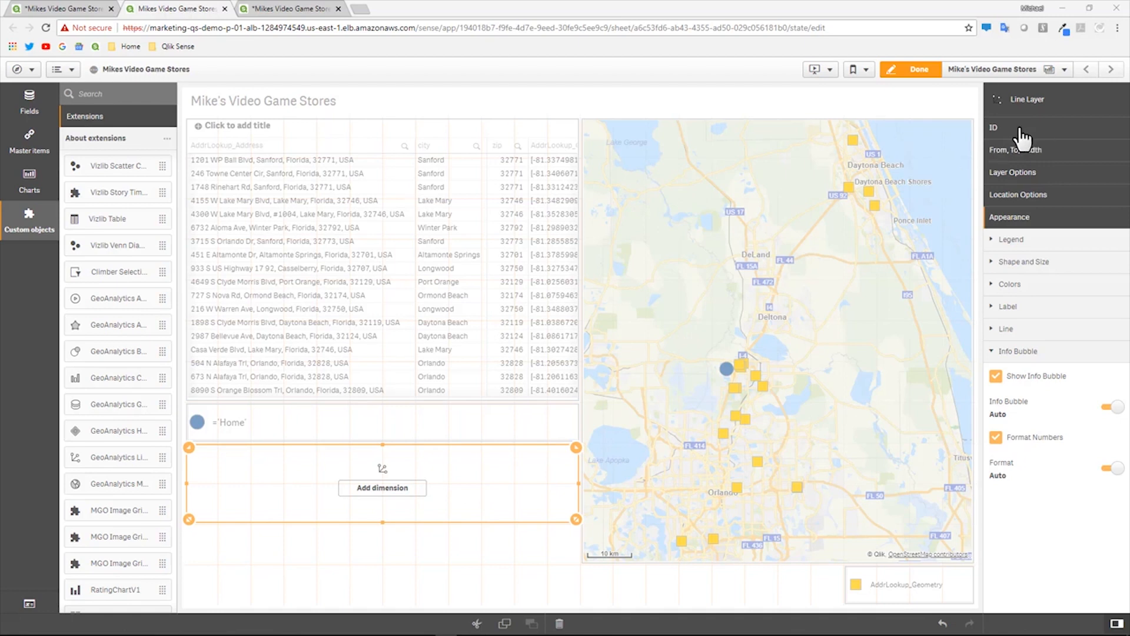
- Set id as the line layer's ID dimension and start adding its From measure
click(1001, 127)
click(1047, 150)
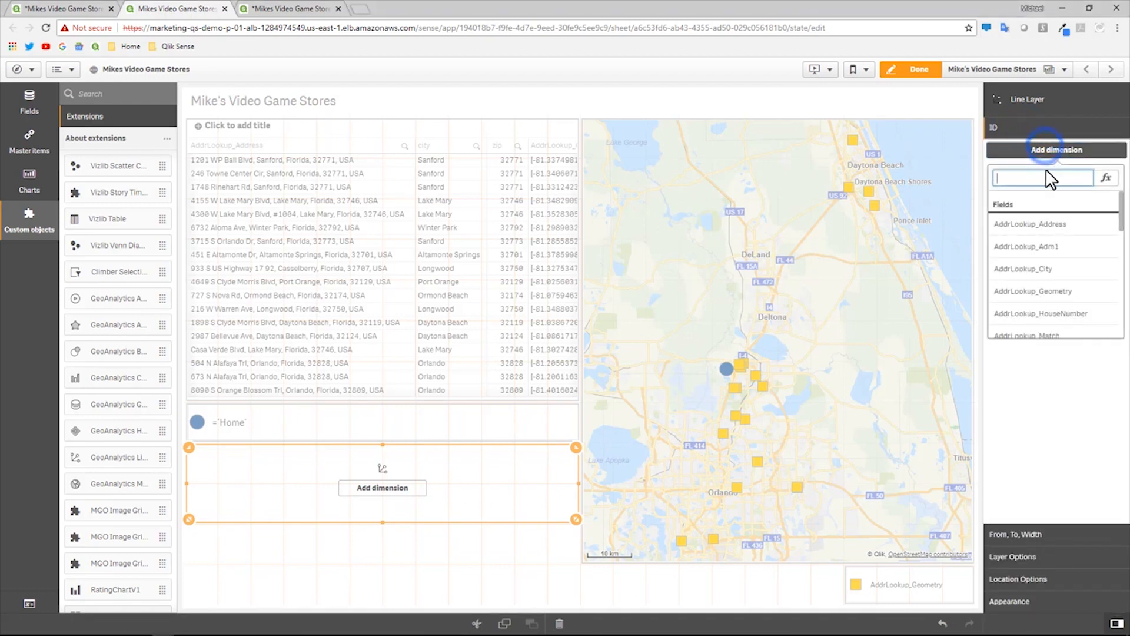
scroll(1030, 248, down, 6)
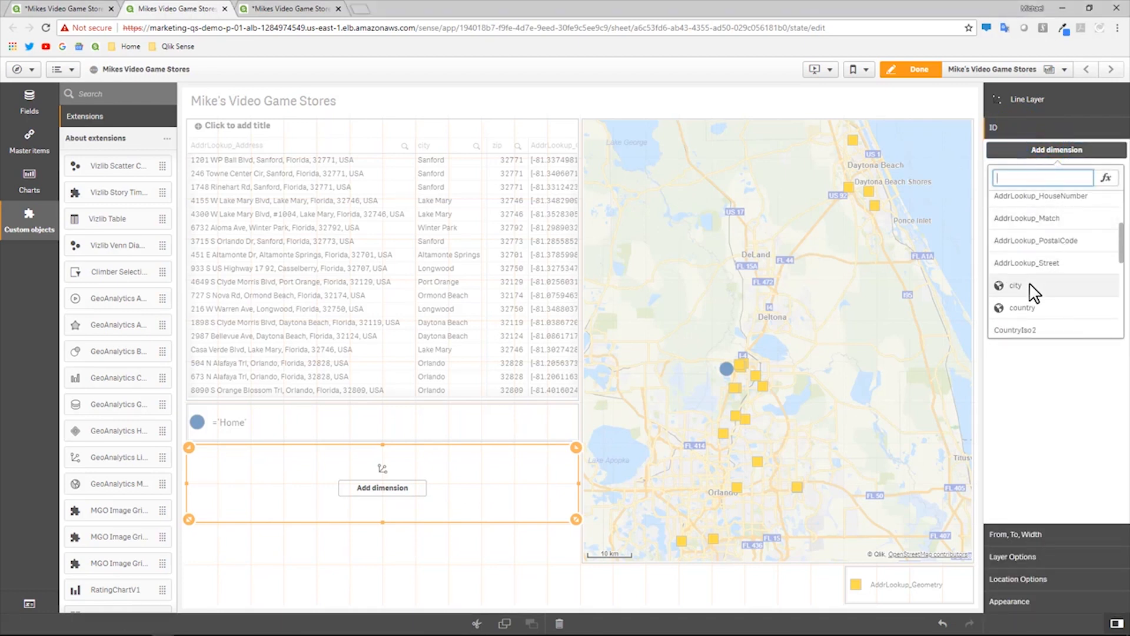
click(1026, 305)
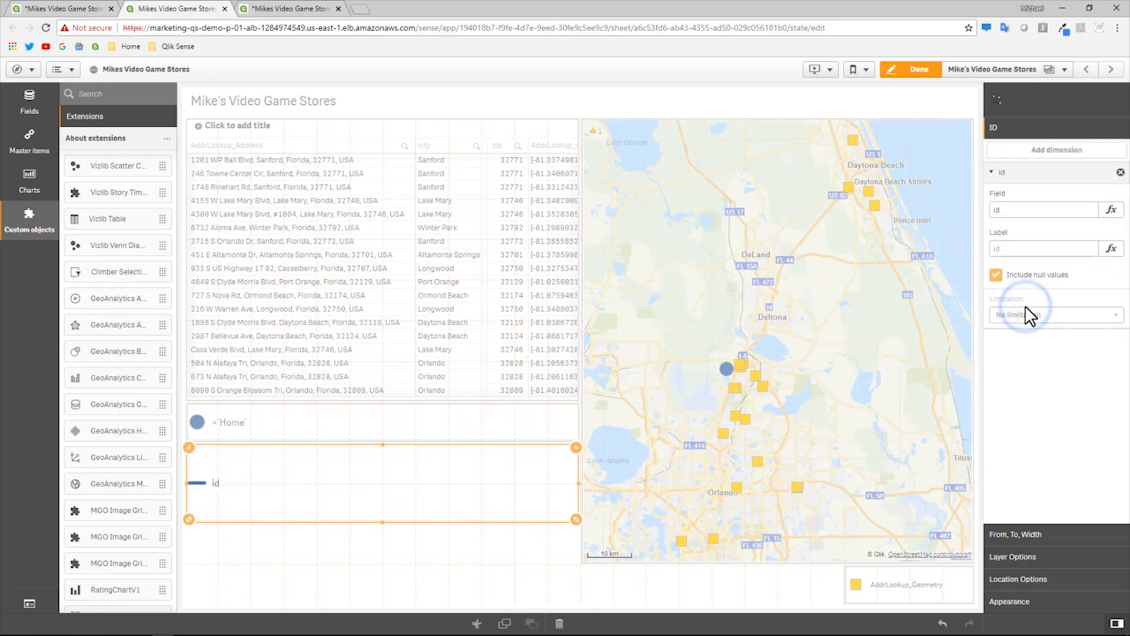
click(1025, 535)
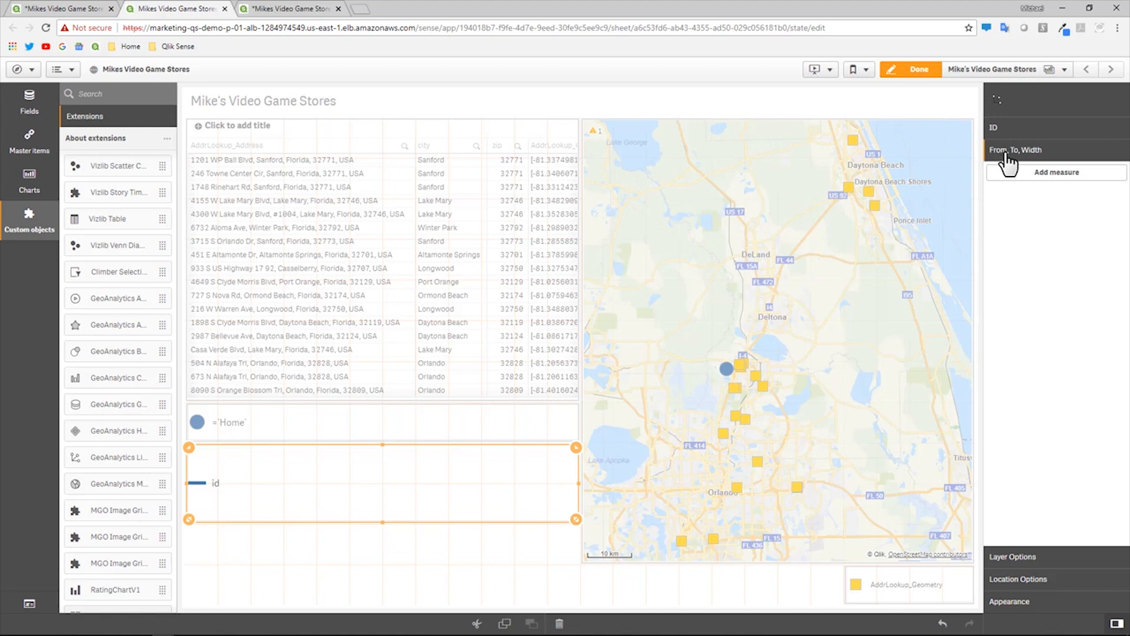
click(1046, 174)
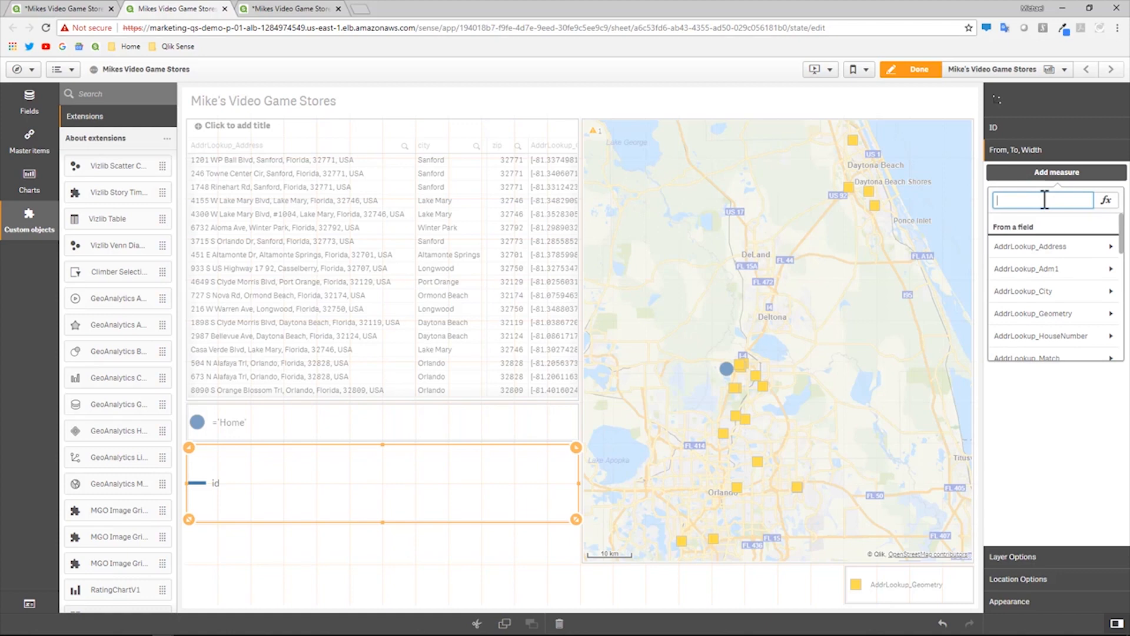
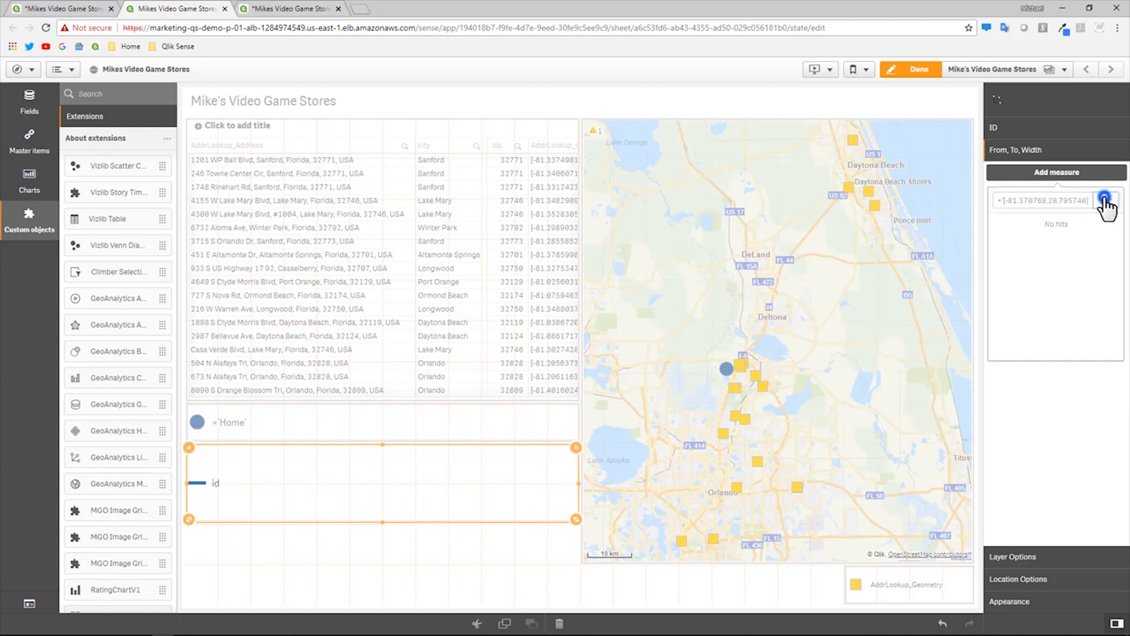
- Paste the home coordinates as the line layer's From expression
click(1106, 200)
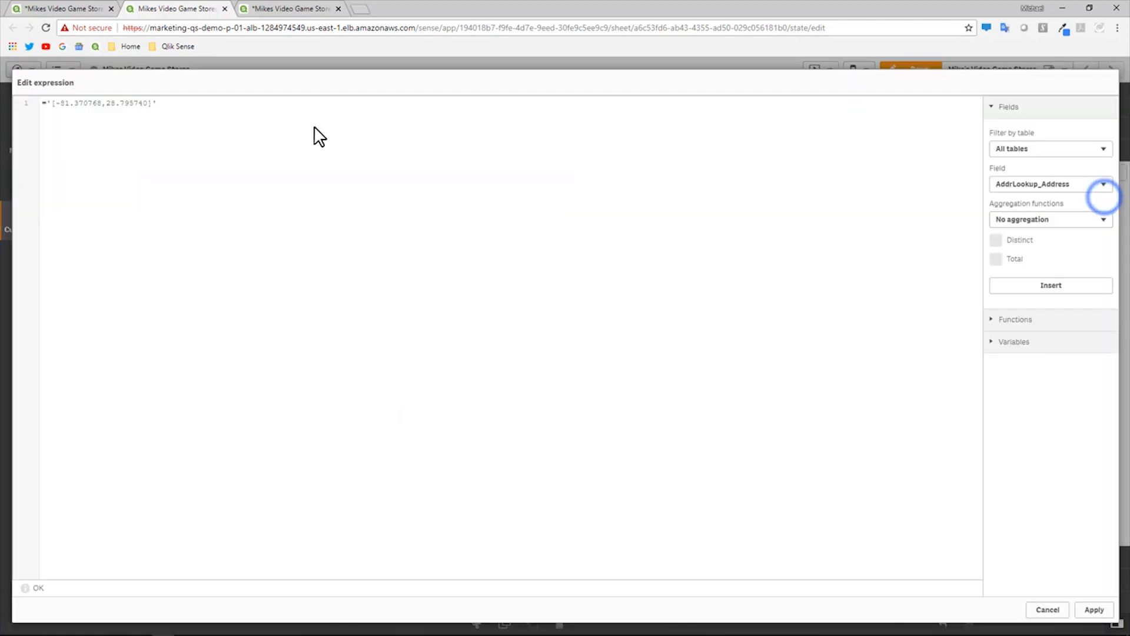
click(1094, 612)
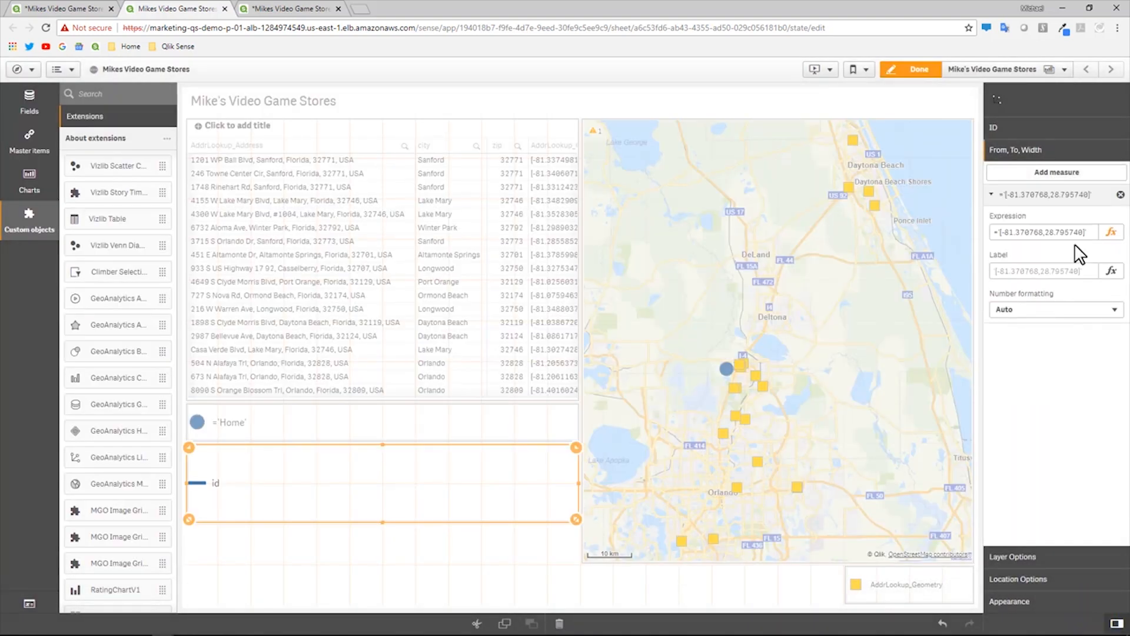
- Set the To expression to Only(AddrLookup_Geometry), drawing lines from Home to every store
click(1067, 175)
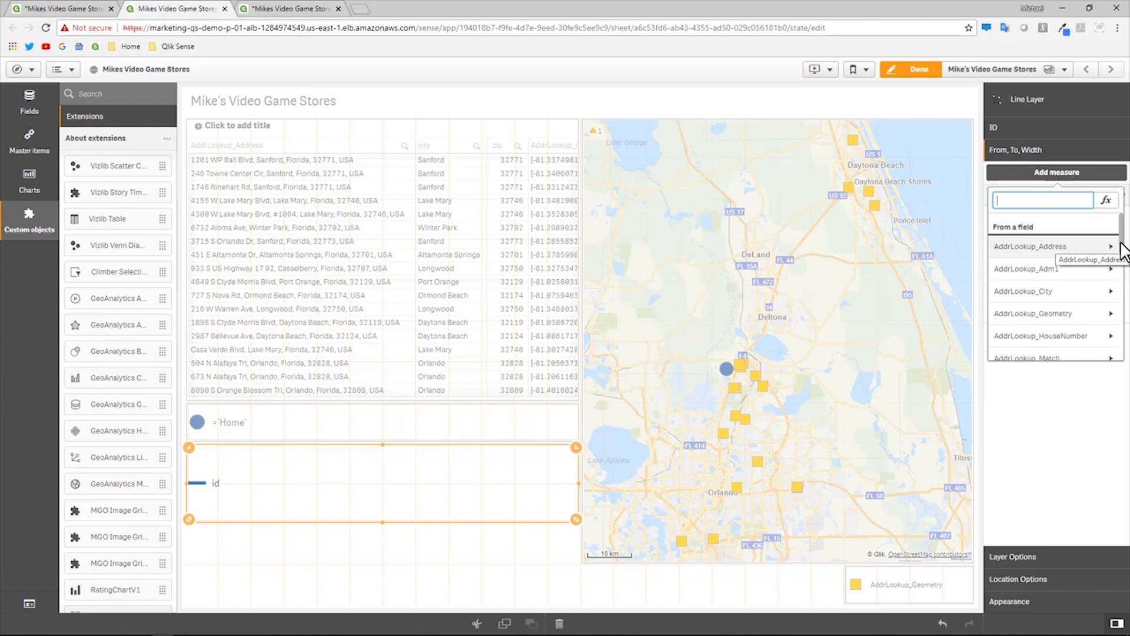
mouse_move(1122, 247)
mouse_down()
mouse_move(1123, 268)
mouse_move(1120, 259)
mouse_up()
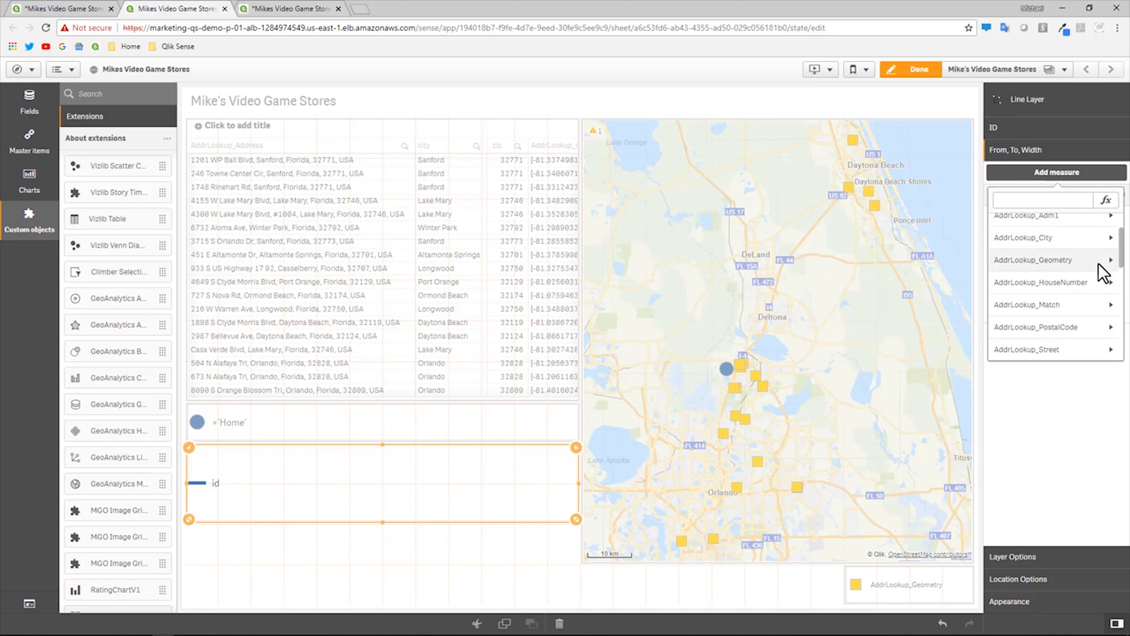
click(1098, 262)
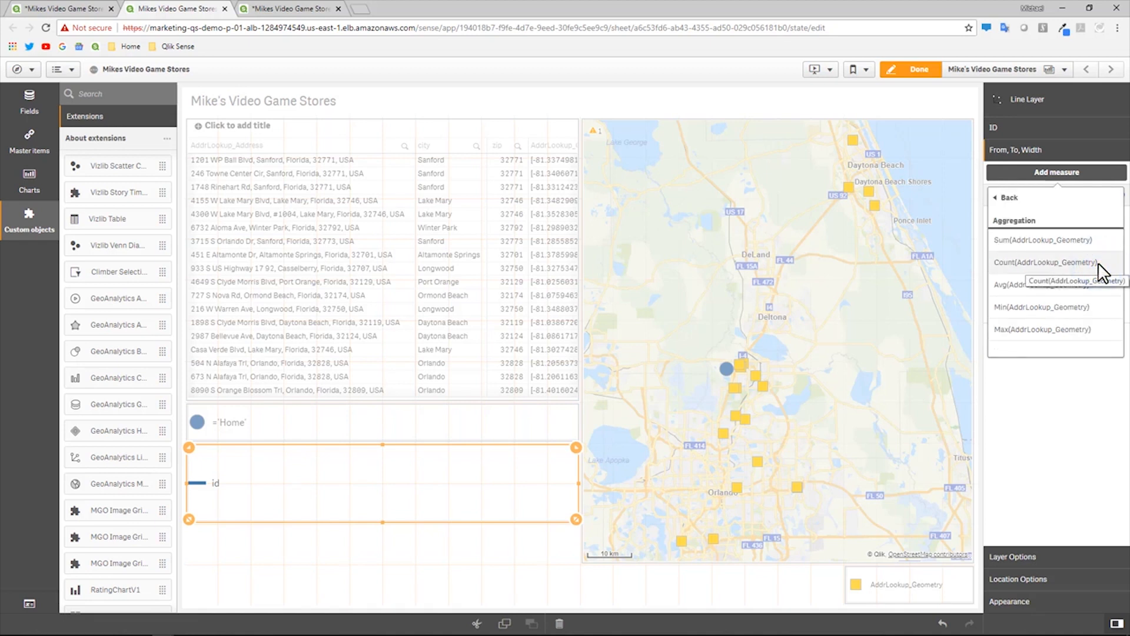
click(1047, 323)
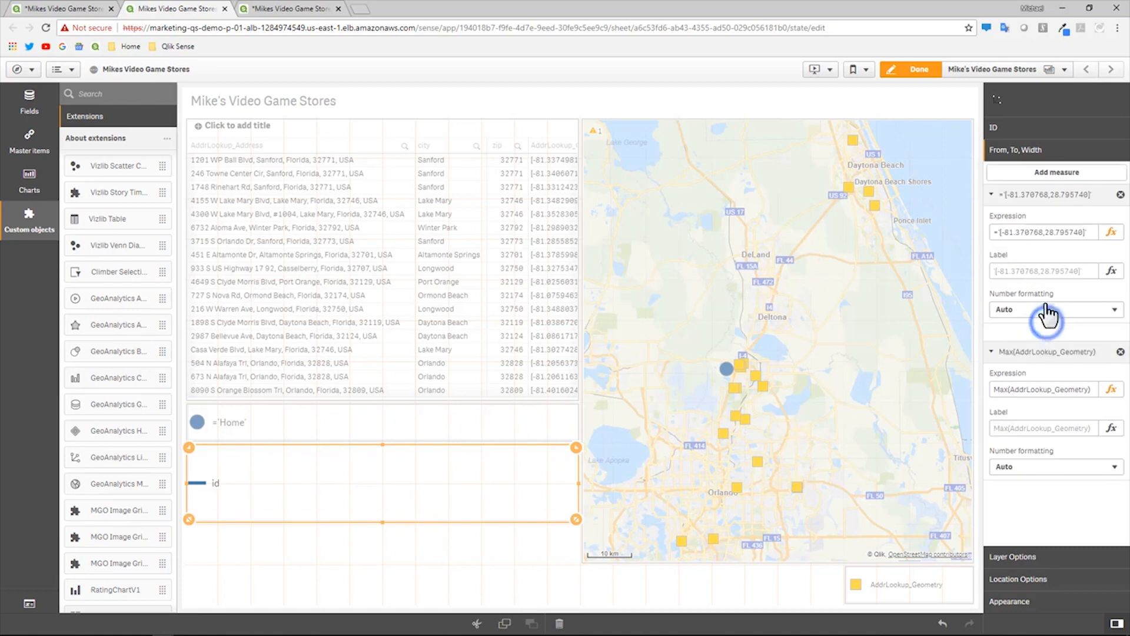
drag(1005, 389, 989, 395)
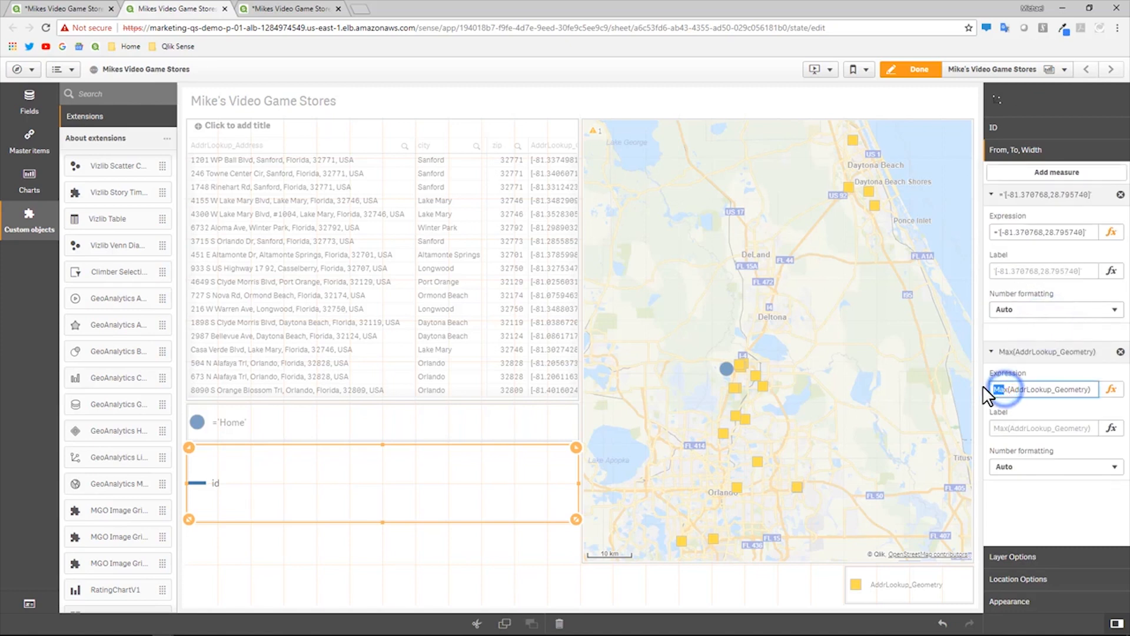
key(BackSpace)
text(O)
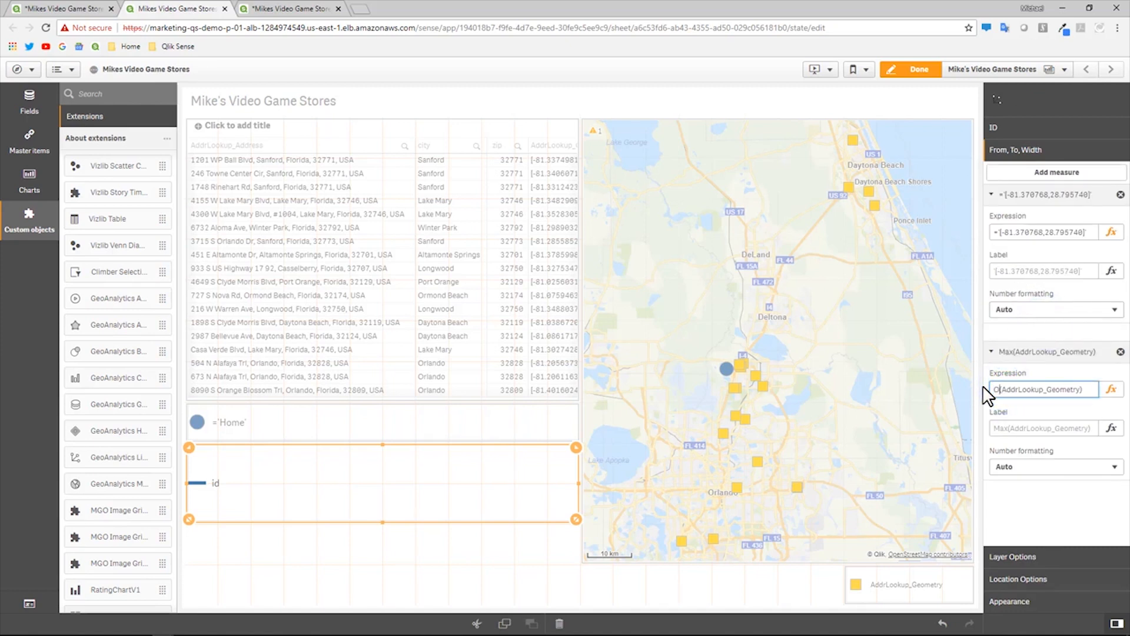
text(nly)
key(Return)
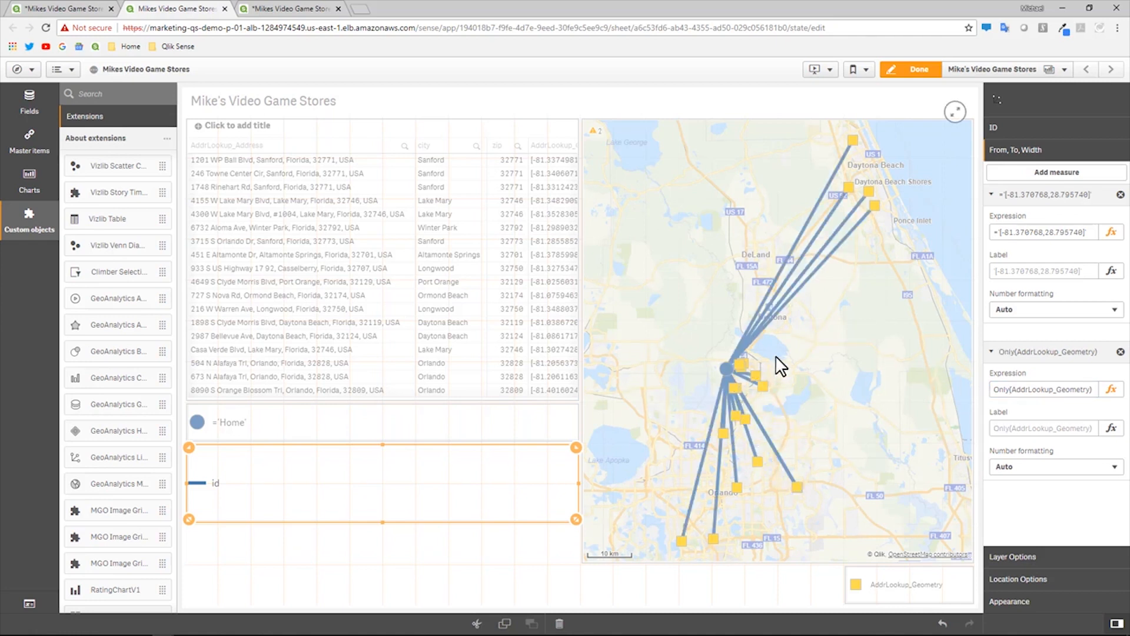
scroll(719, 374, up, 3)
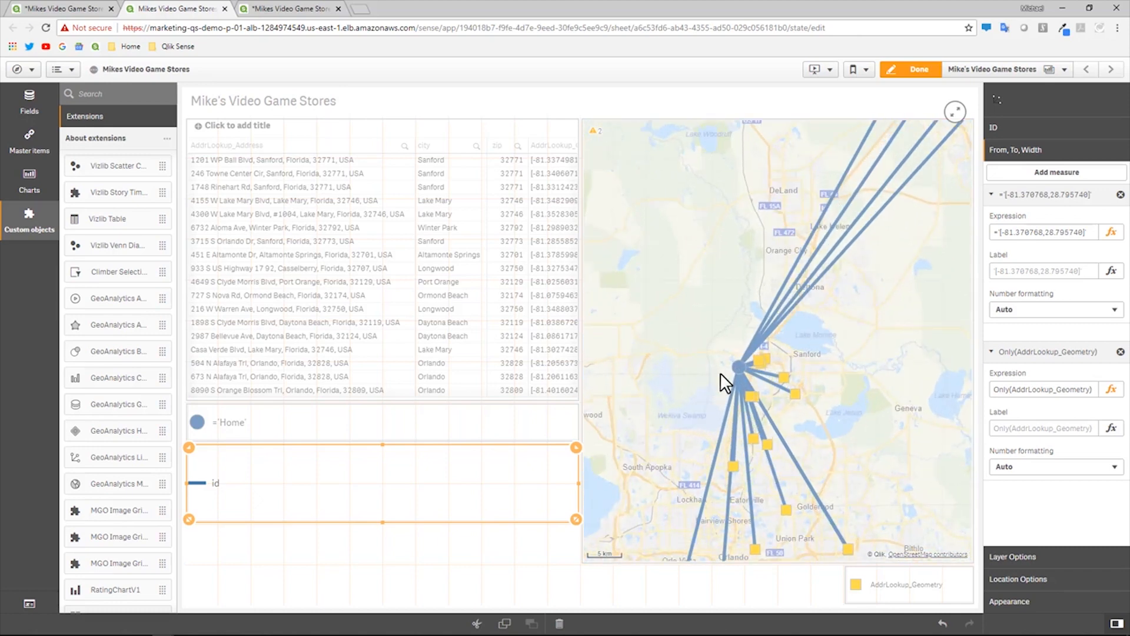
click(704, 329)
scroll(724, 351, down, 1)
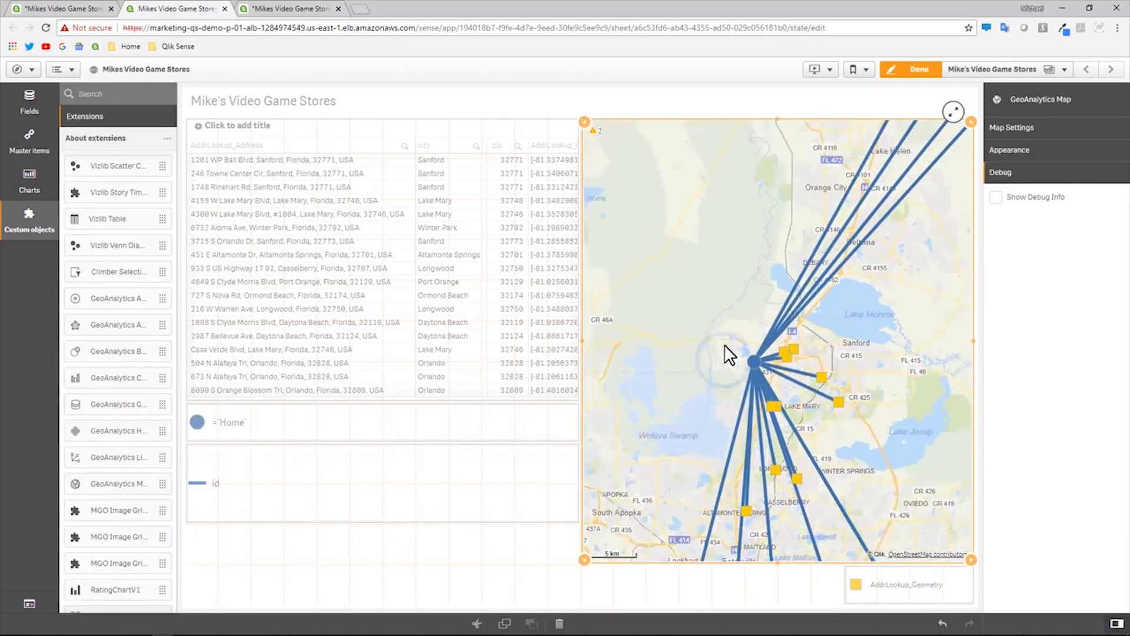
- Pan the map to show store lines from Daytona Beach to Orlando, then reselect the line layer for editing
click(918, 70)
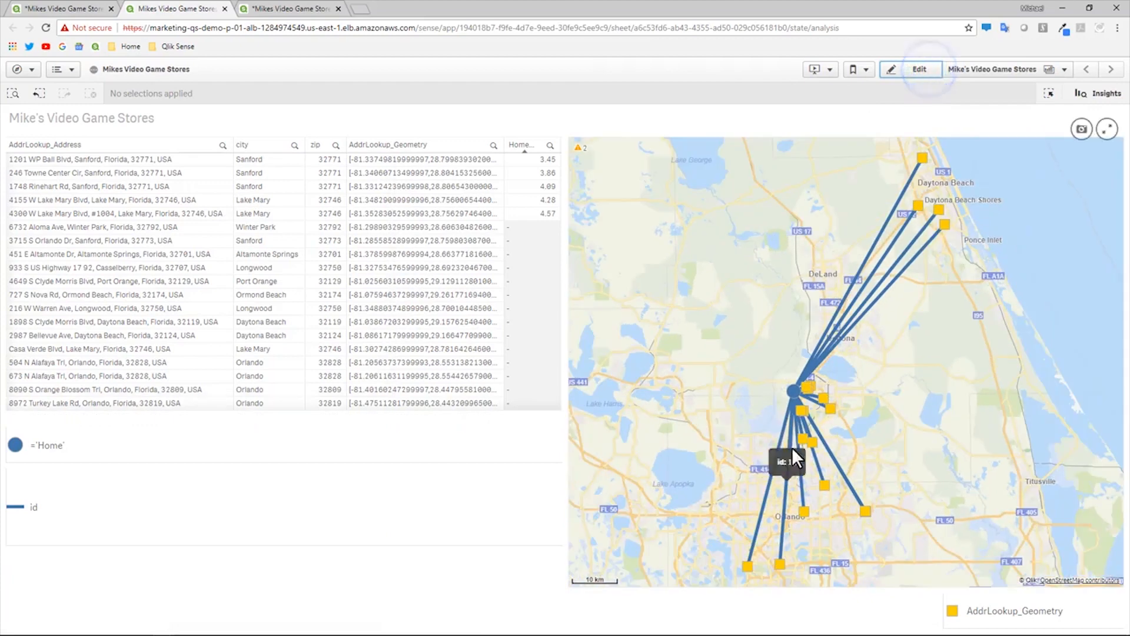
drag(892, 438, 810, 358)
scroll(810, 356, up, 4)
scroll(810, 357, down, 5)
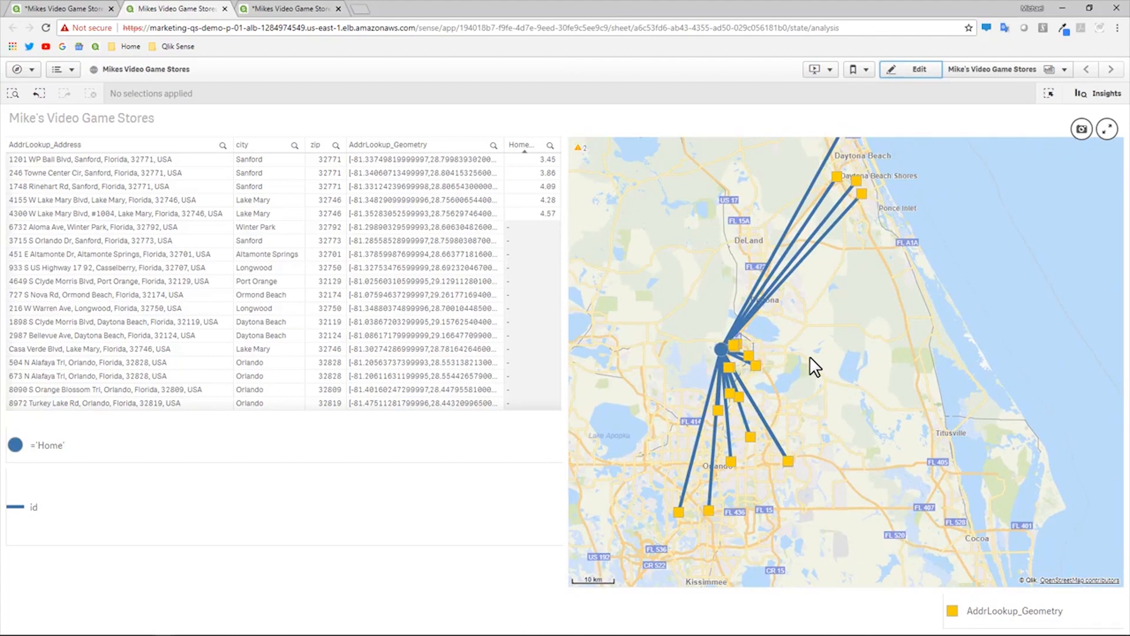
click(914, 70)
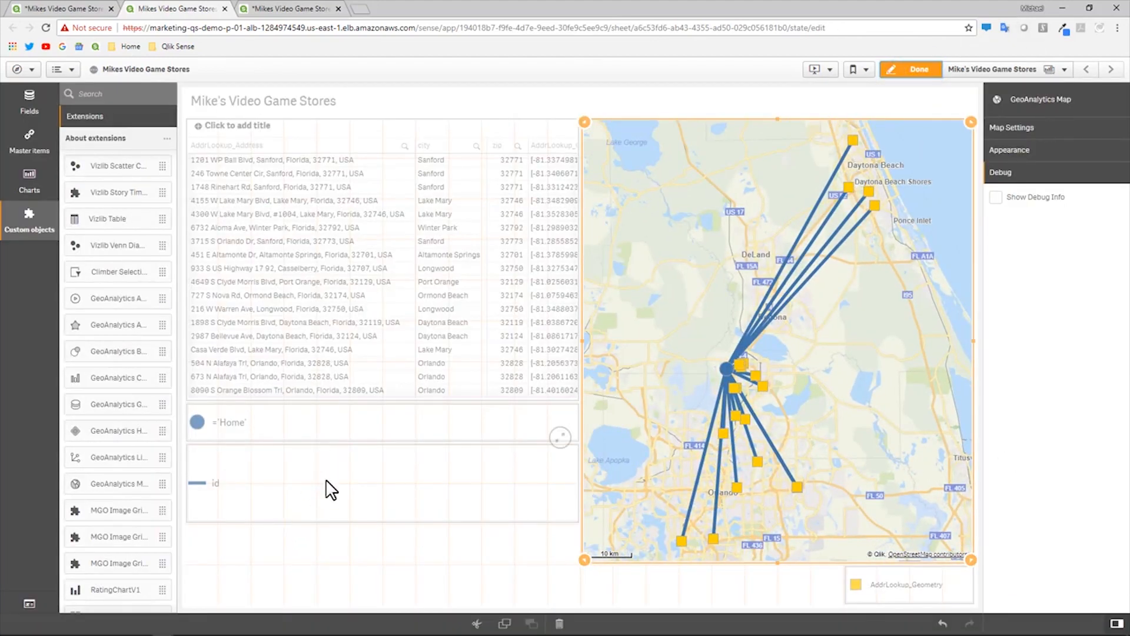
click(326, 485)
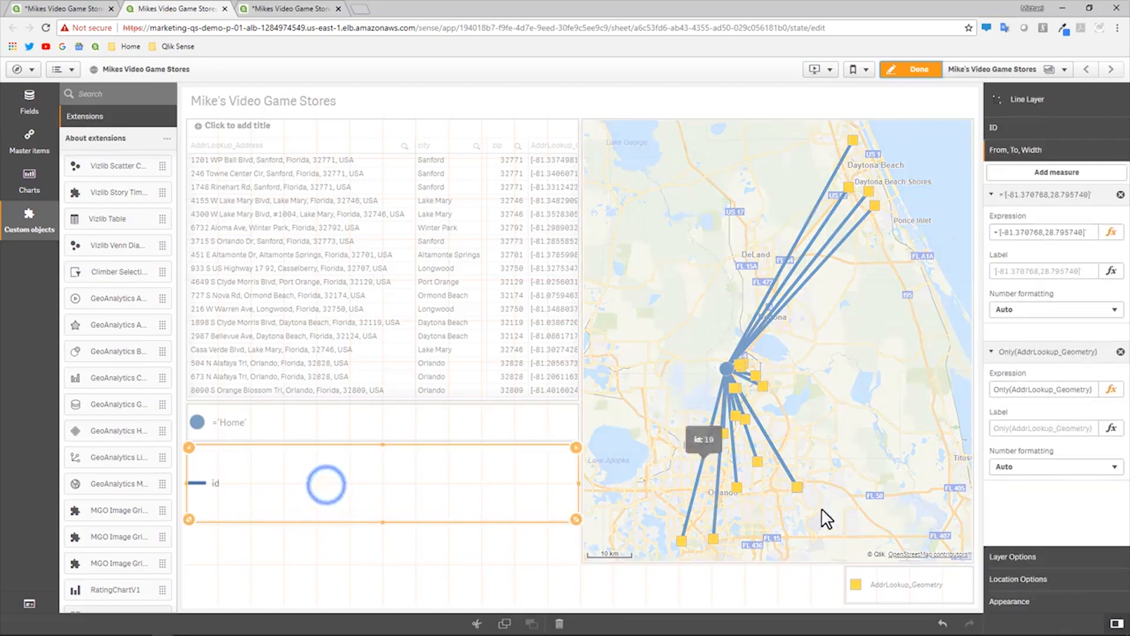
- Set the line layer's Arrow Style to Forward
click(1041, 601)
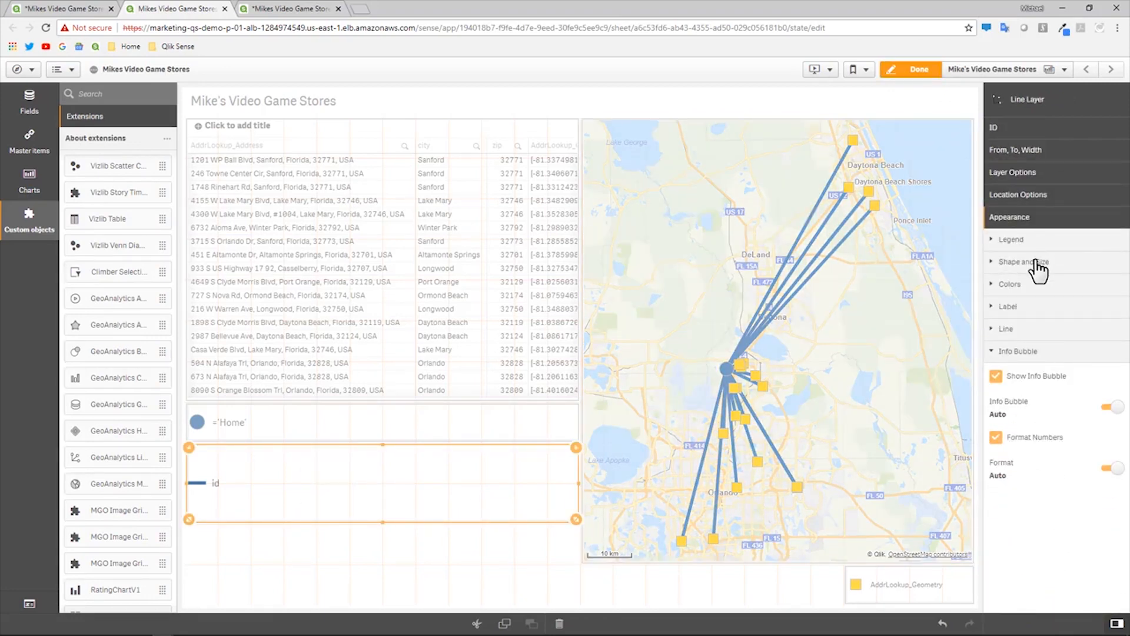
click(1038, 266)
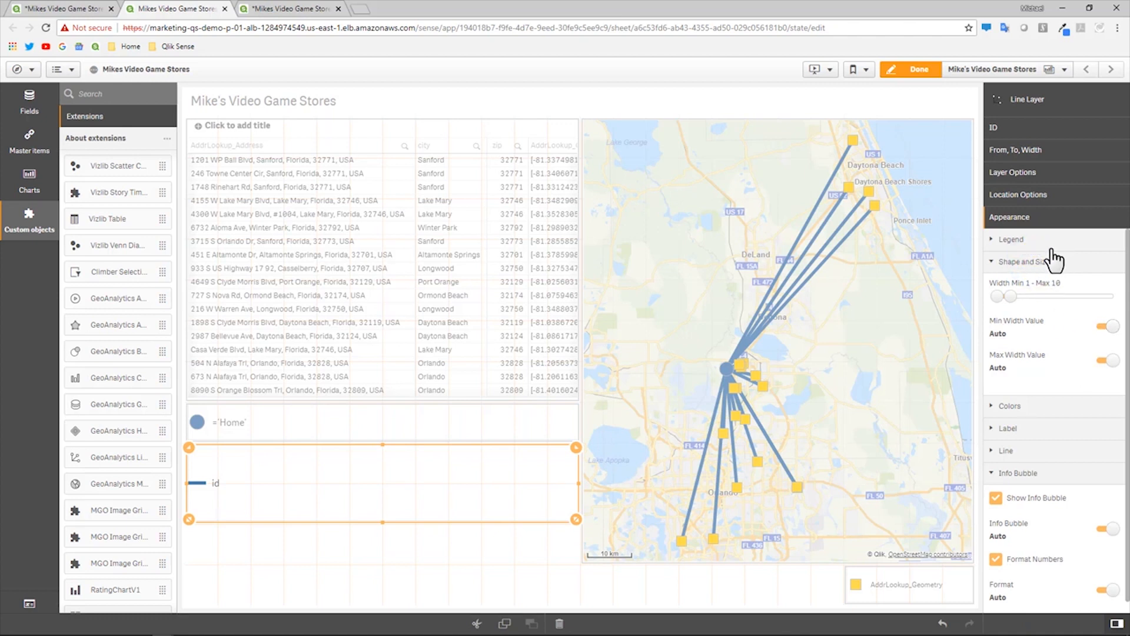
click(1023, 451)
click(1060, 385)
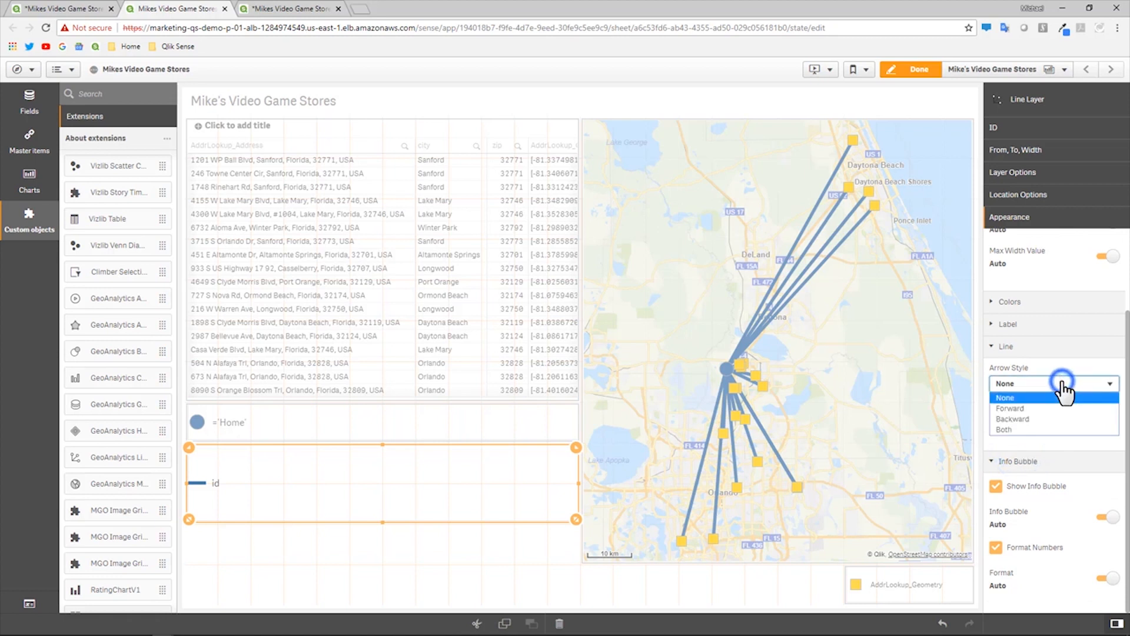
click(1052, 407)
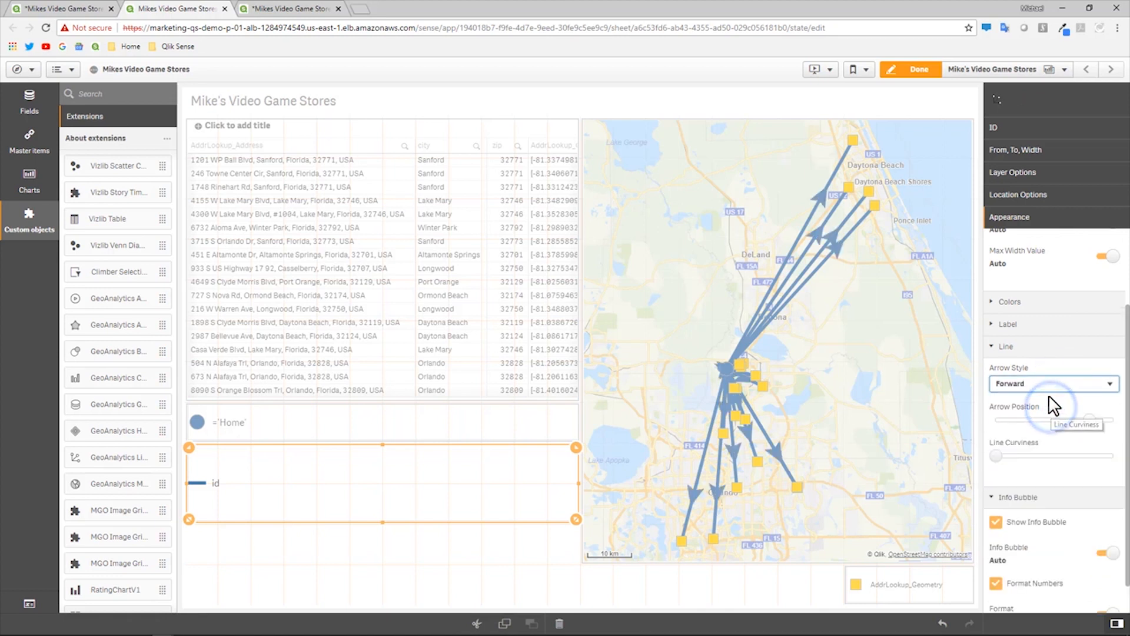
click(1047, 384)
click(1051, 419)
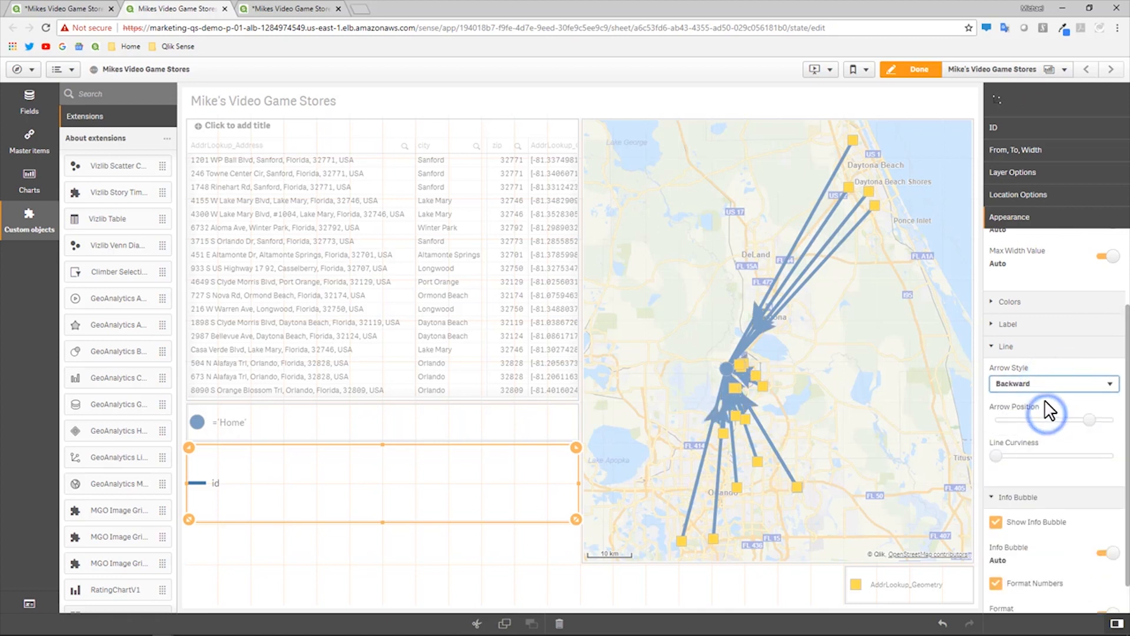
click(1044, 384)
click(1044, 408)
- Move the arrowheads to the store ends and set line curviness to the middle
drag(1098, 420, 1116, 420)
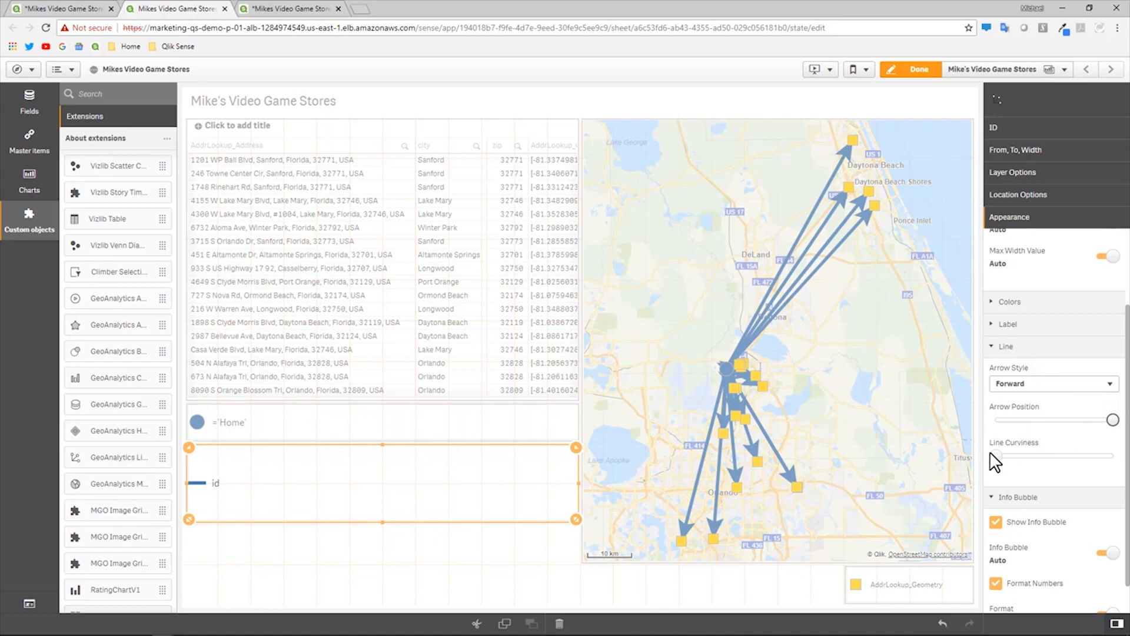
drag(996, 456, 1052, 456)
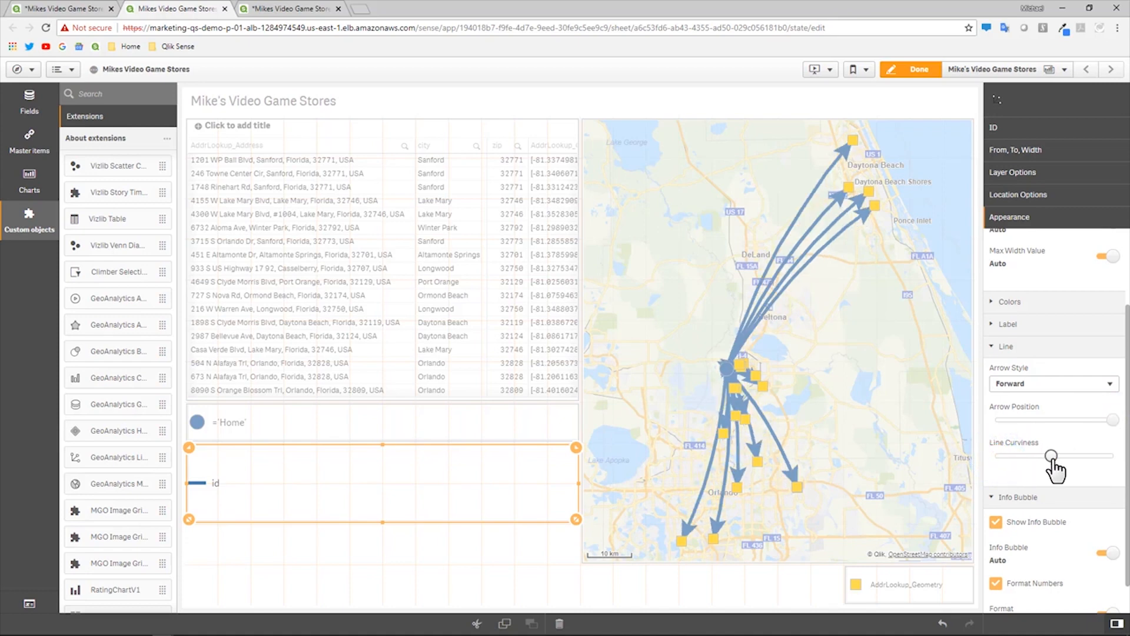
scroll(1043, 463, down, 1)
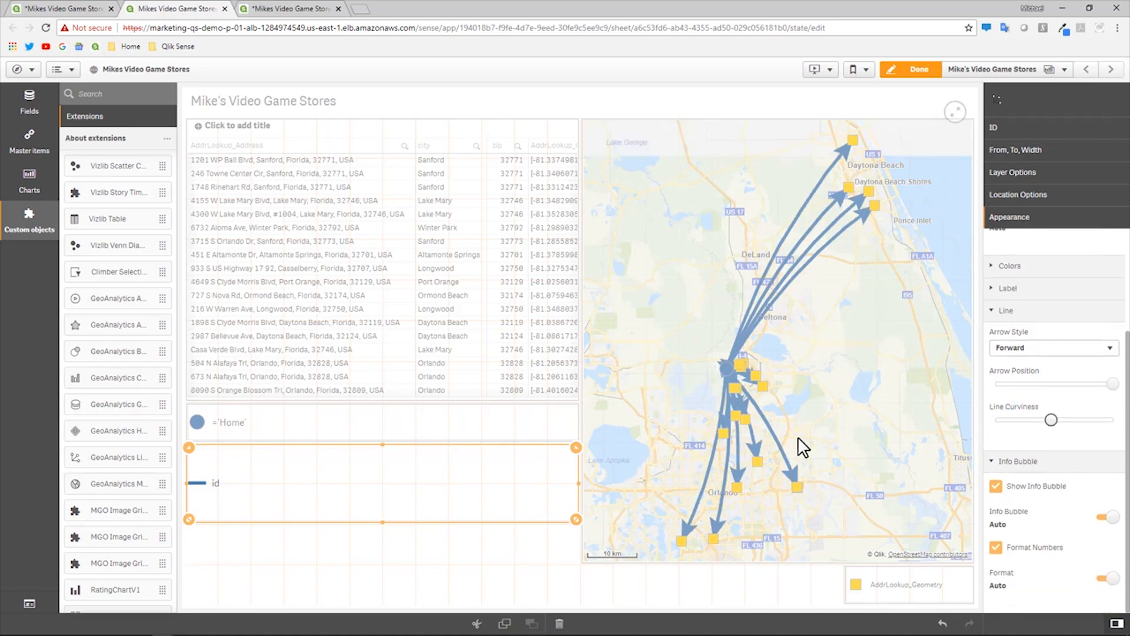
scroll(801, 443, up, 1)
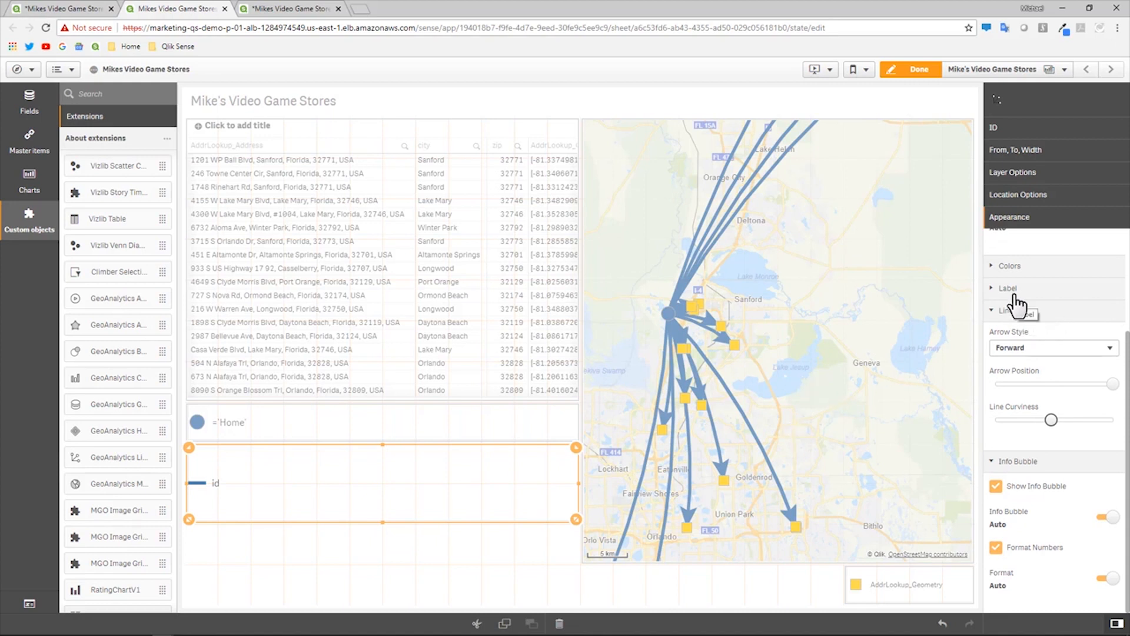
- Filter the sheet to the stores with Home distances 3.45–4.57, then resume editing
click(922, 70)
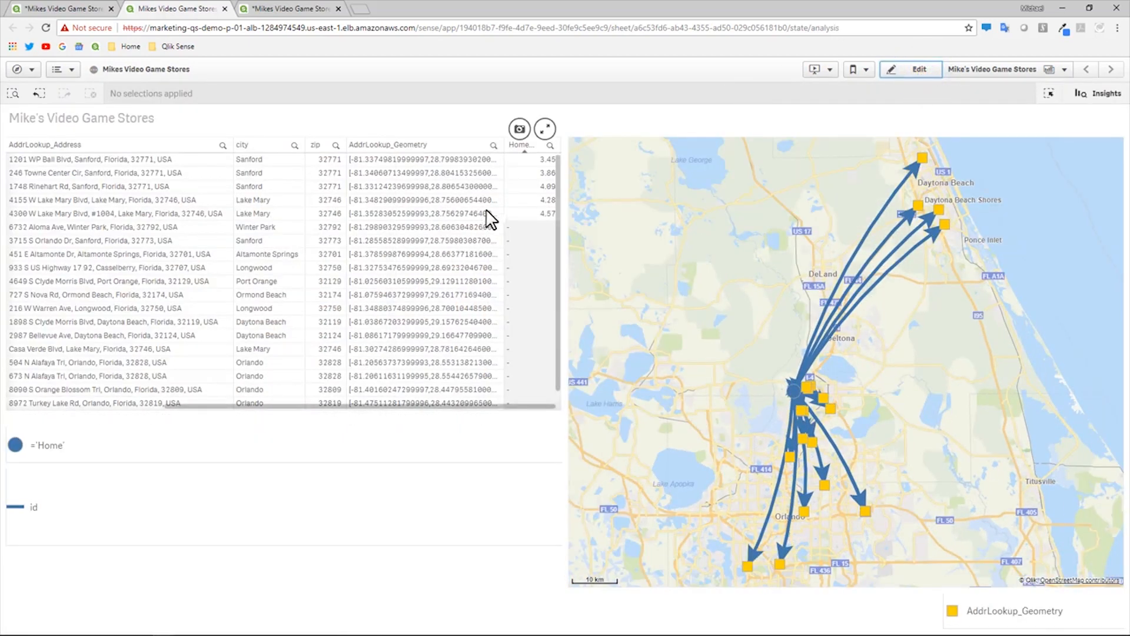
drag(532, 162, 528, 211)
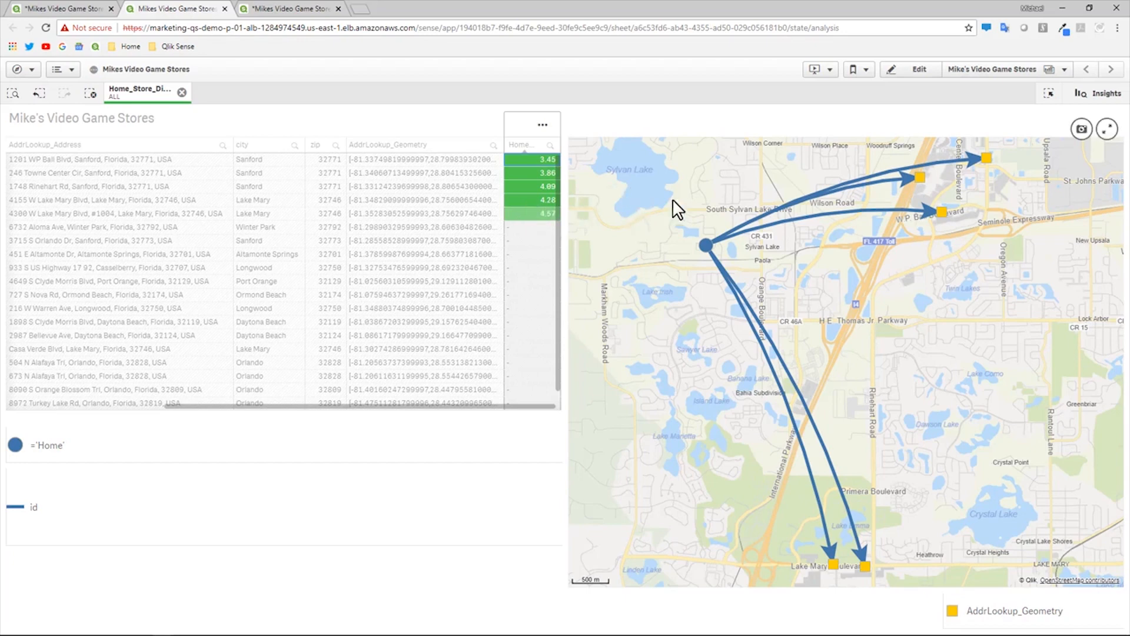
click(907, 69)
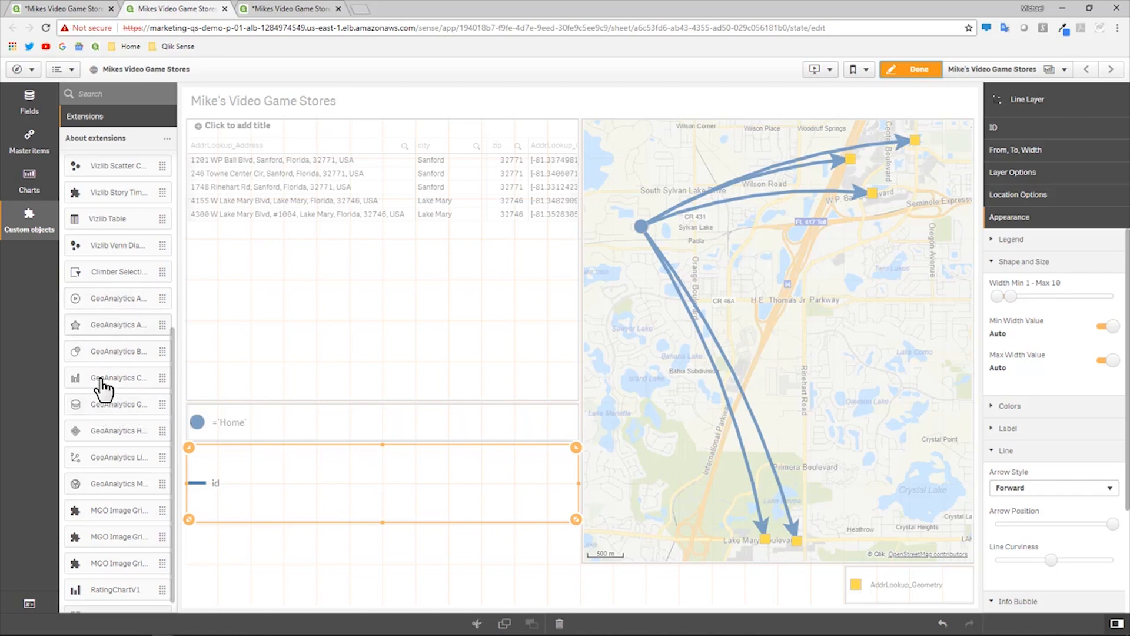
- Add a second GeoAnalytics Line layer with Home_Store_Route as its ID dimension
drag(93, 454, 330, 580)
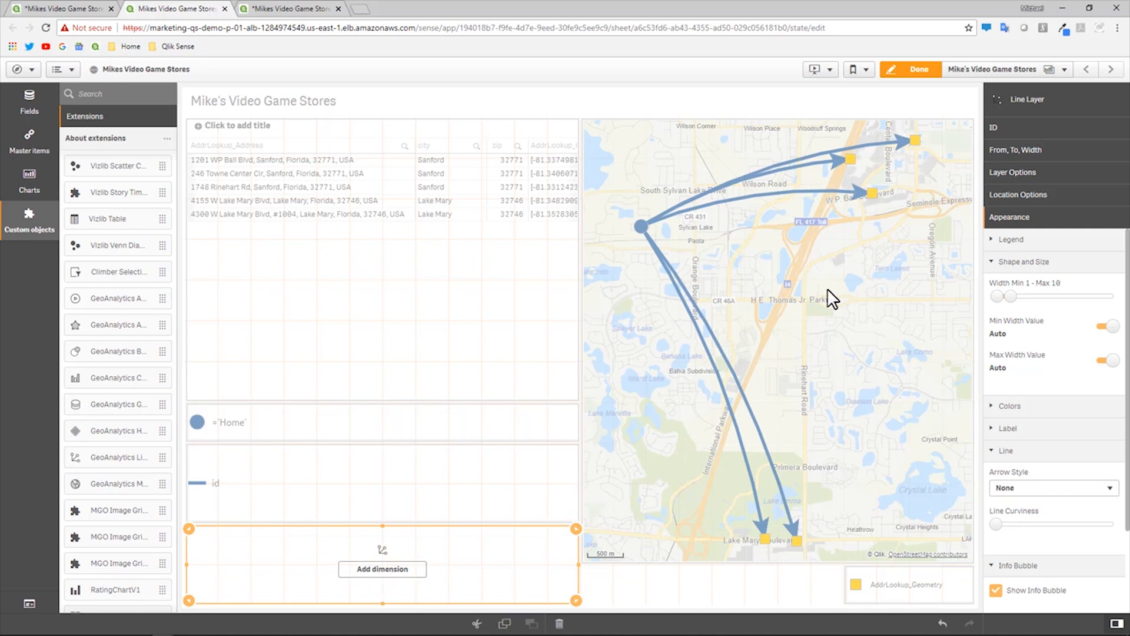
click(1022, 131)
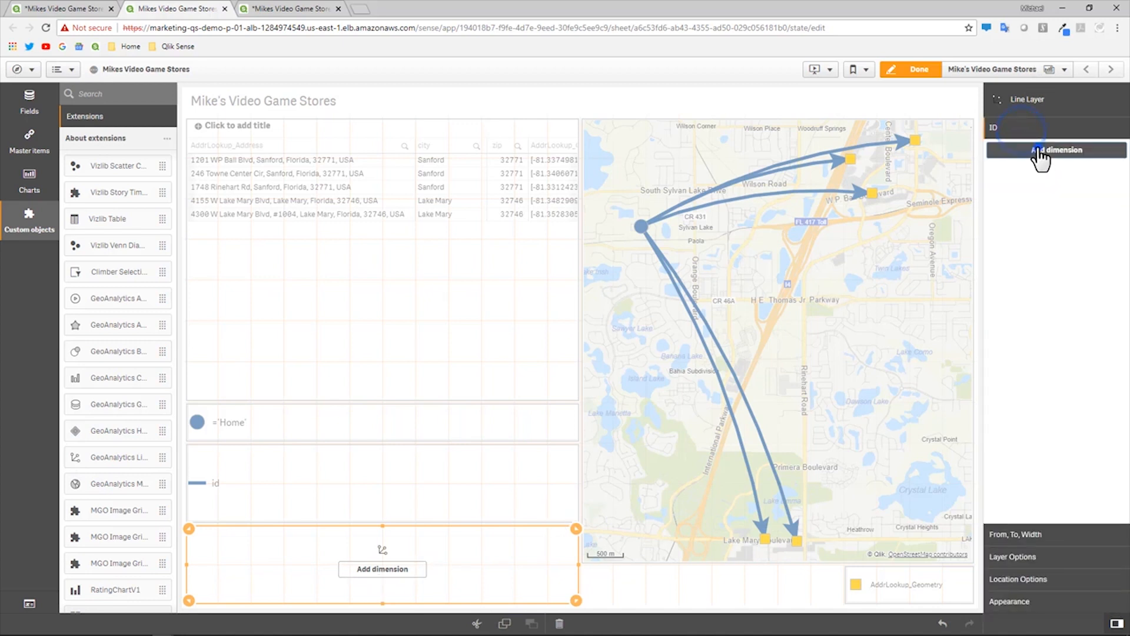
click(1039, 150)
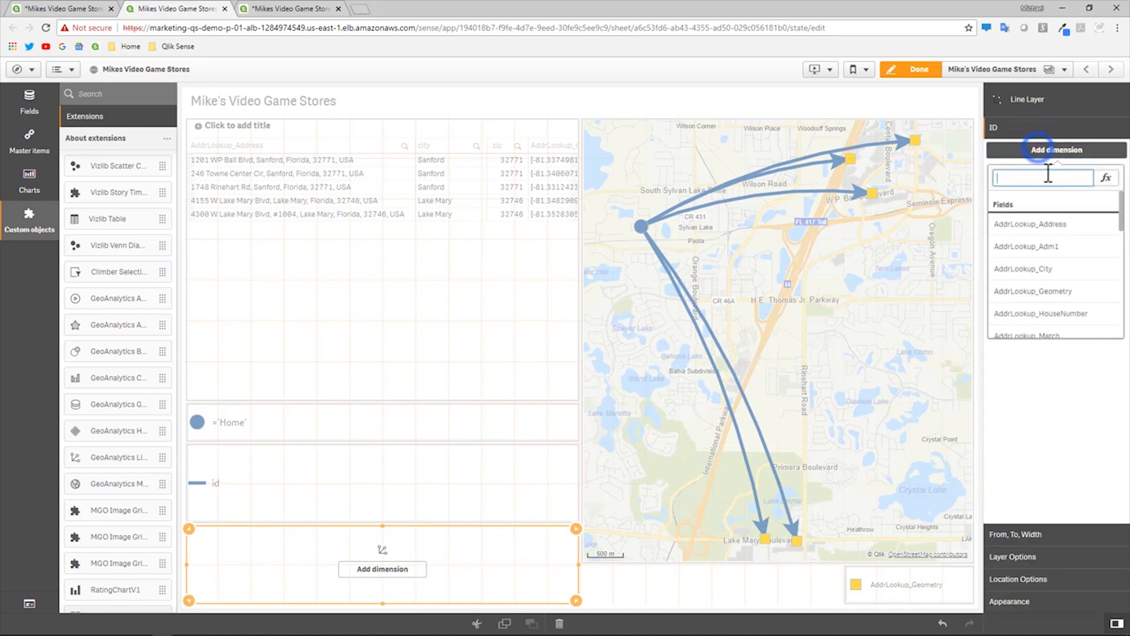
click(1126, 228)
click(1107, 150)
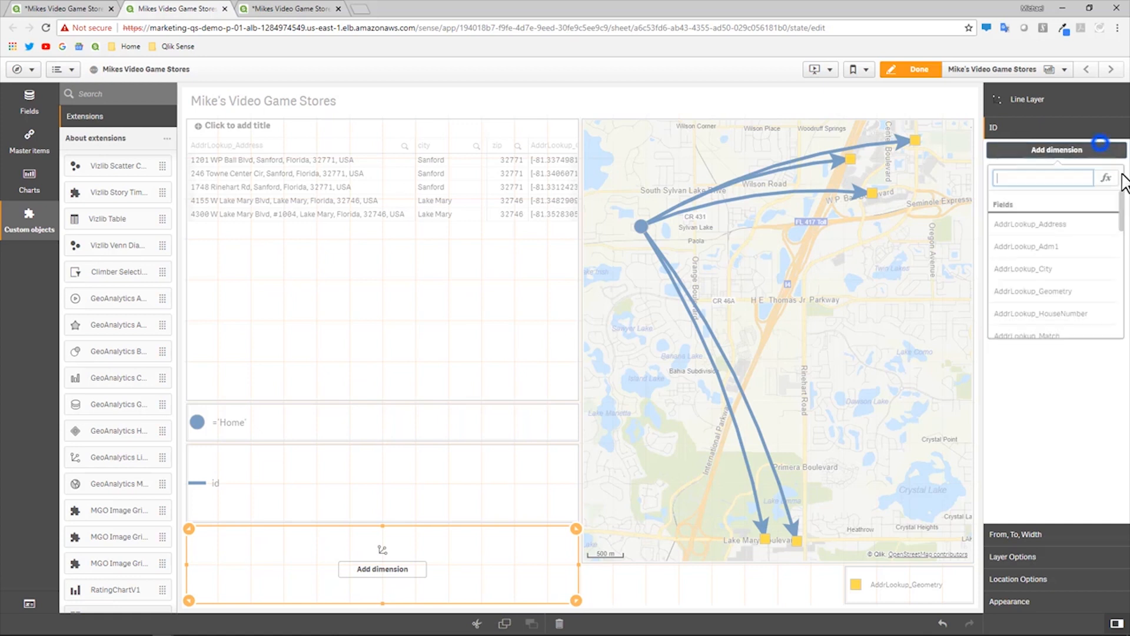
click(1121, 205)
drag(1125, 229, 1116, 294)
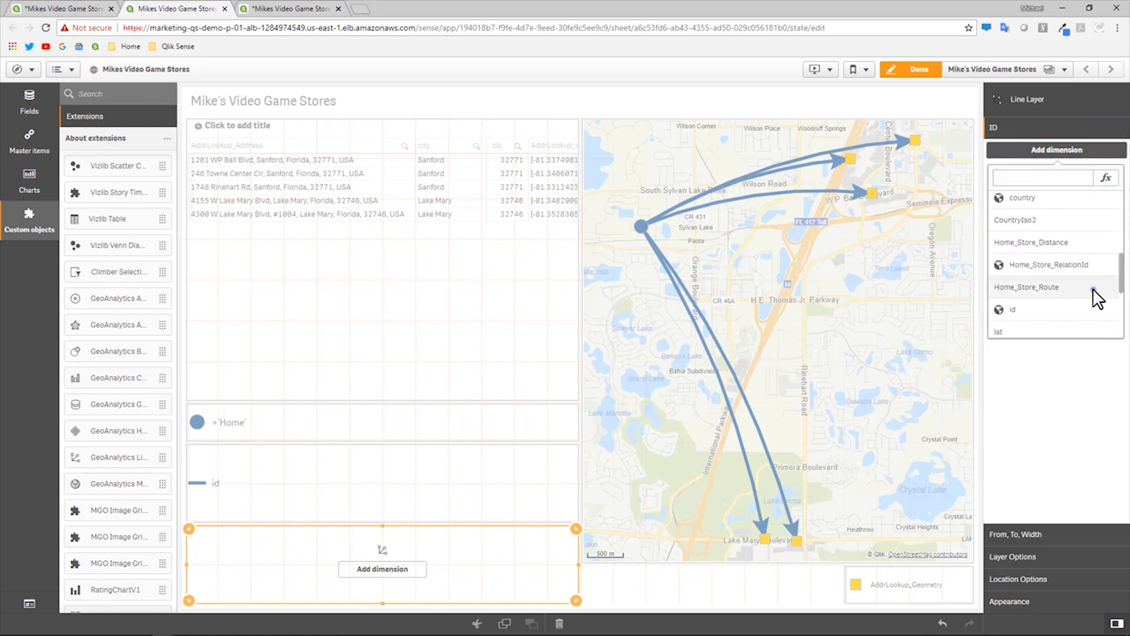
click(1094, 295)
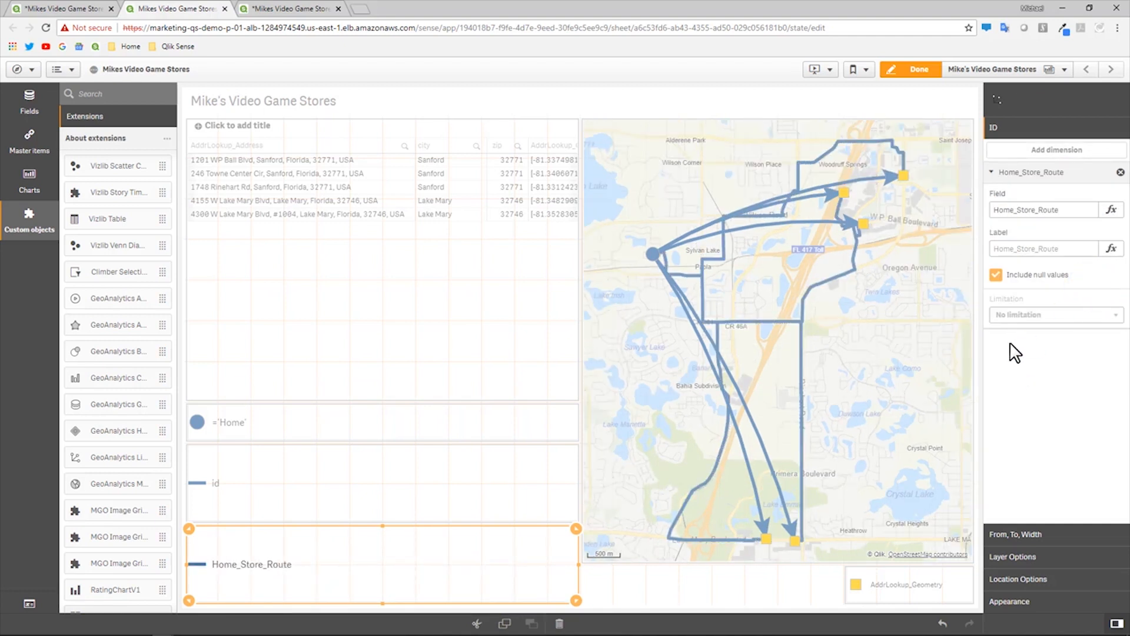
- Color the route lines a single orange instead of Auto and leave edit mode
click(1014, 601)
click(1010, 406)
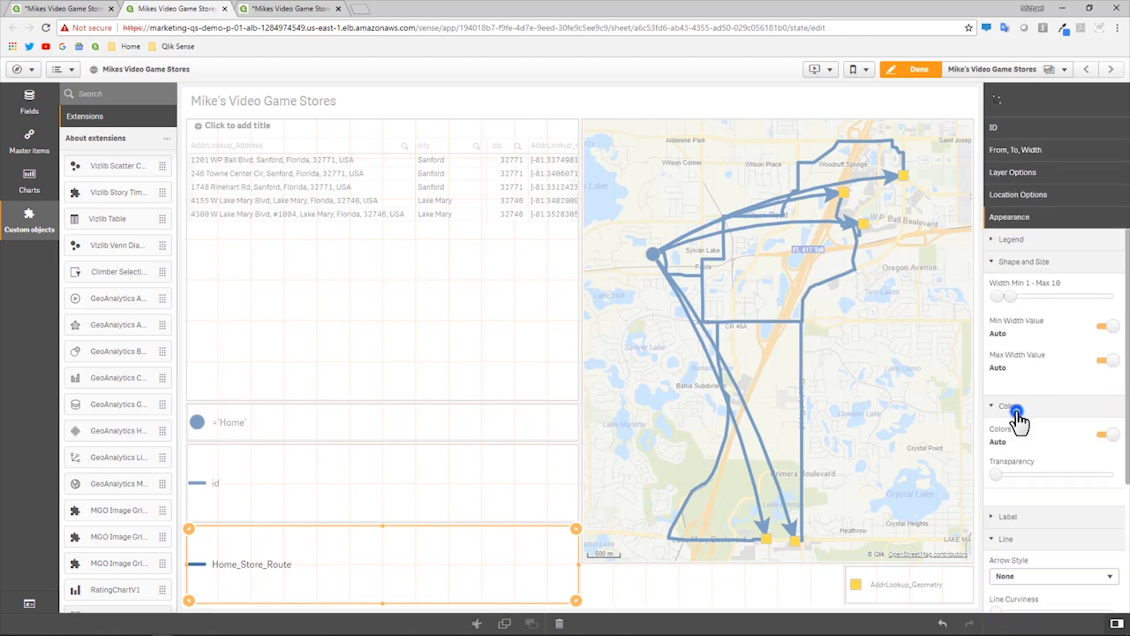
click(1108, 434)
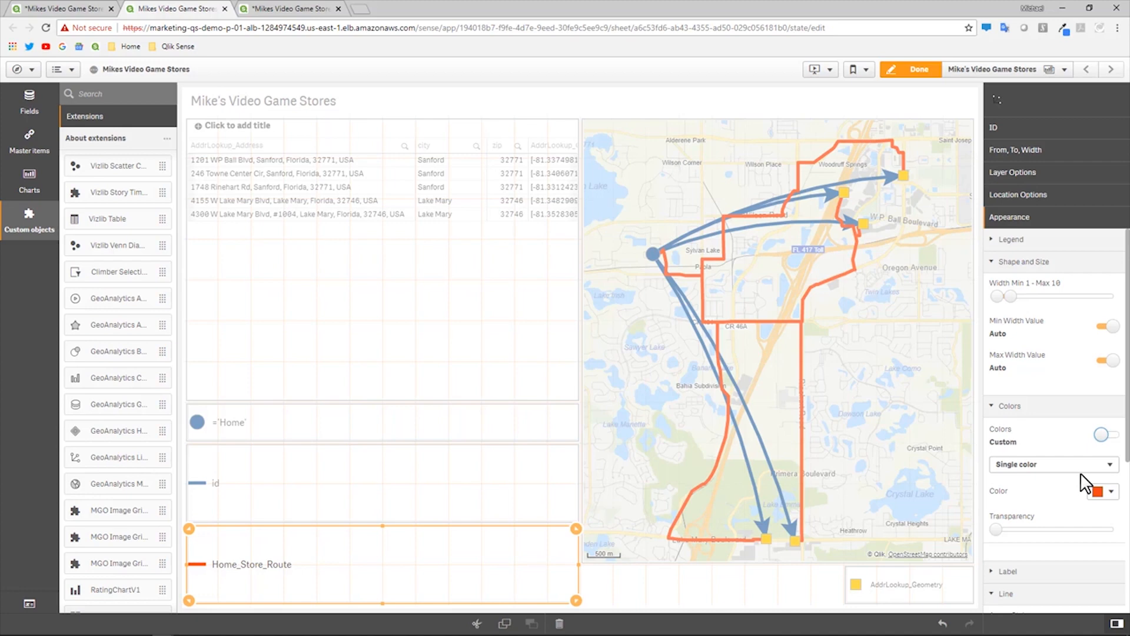
click(913, 70)
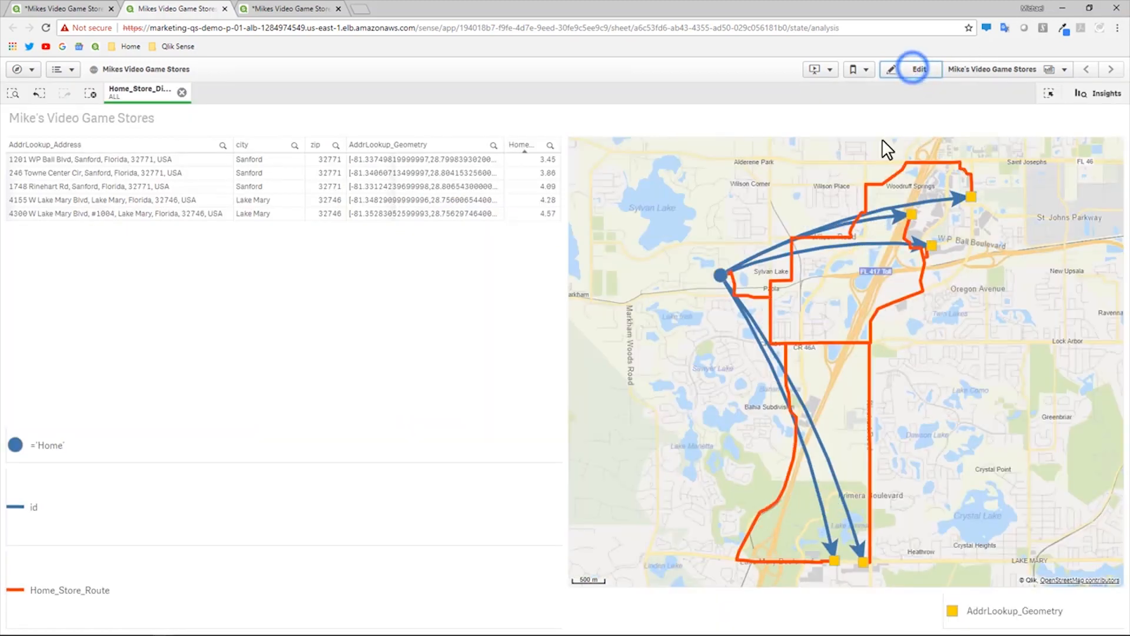